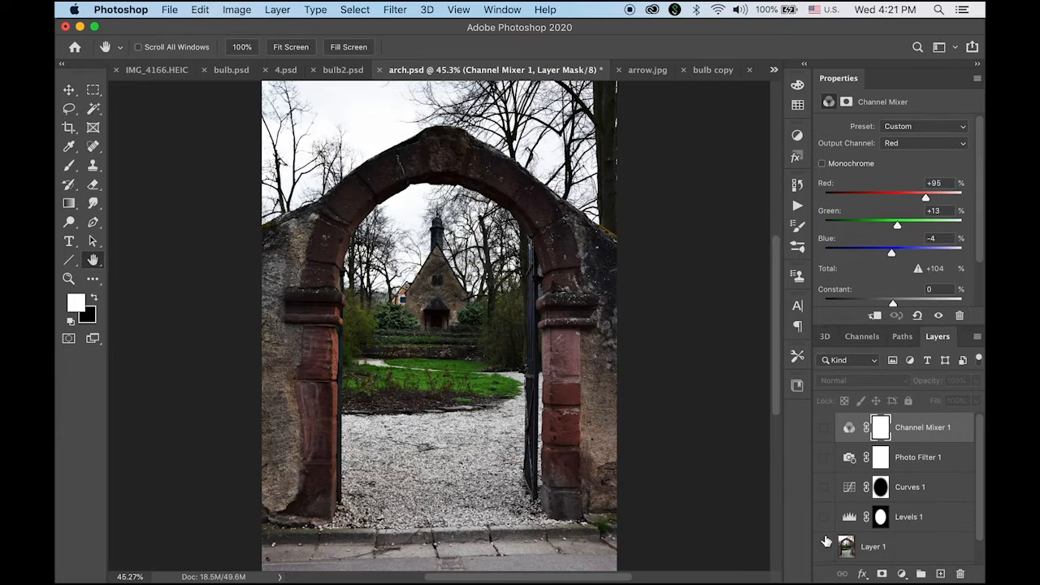
pyautogui.moveTo(821, 552); pyautogui.dragTo(827, 403)
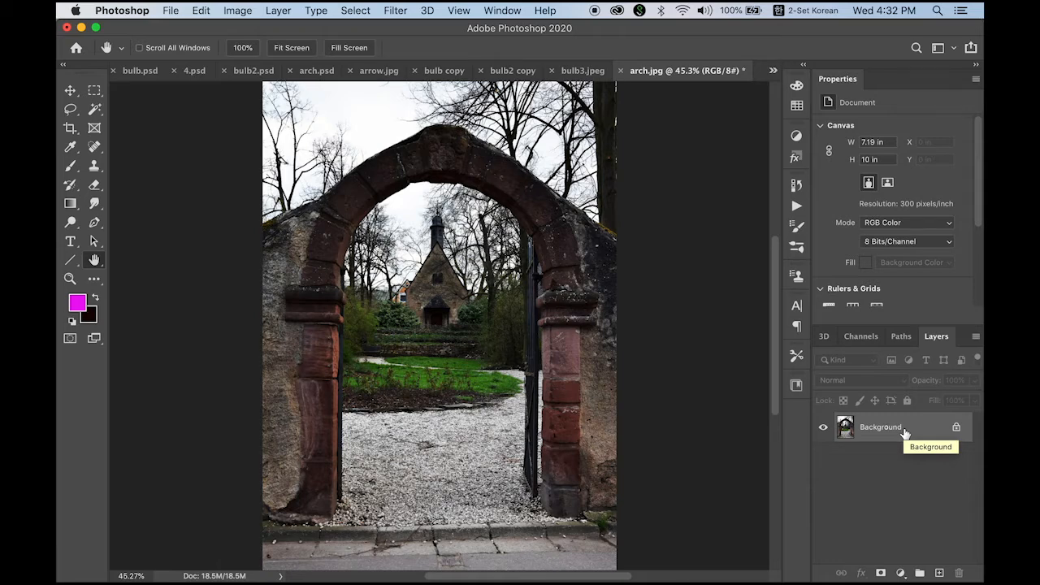
# Step: Duplicate the background layer and add a new empty layer above the copy
pyautogui.press('super+j')
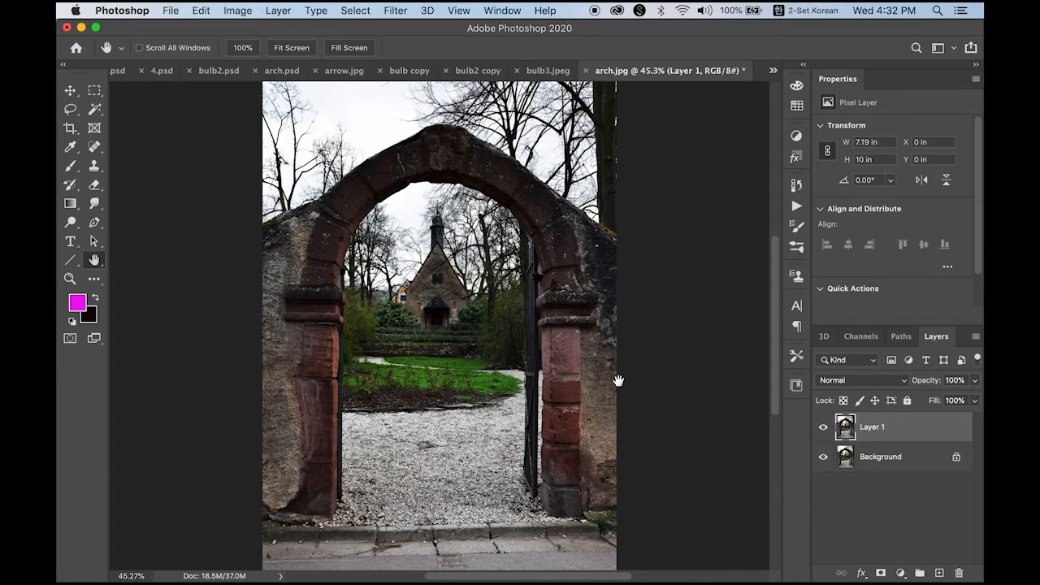
pyautogui.click(939, 573)
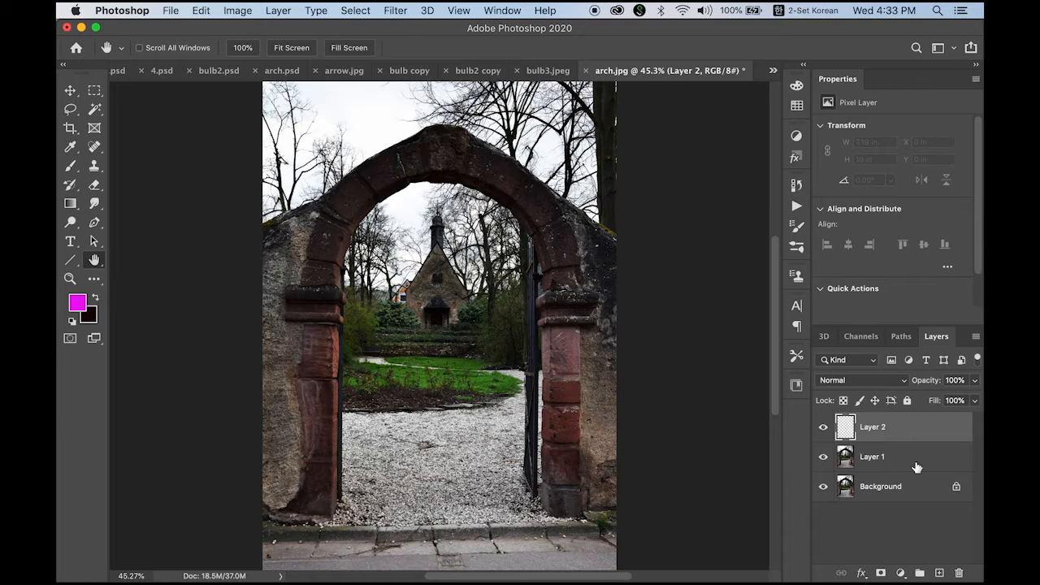
# Step: Fill the new empty layer with 50% Gray at Normal mode and 100% opacity
pyautogui.hotkey('ctrl', 'space')
pyautogui.hotkey('shift', 'F5')
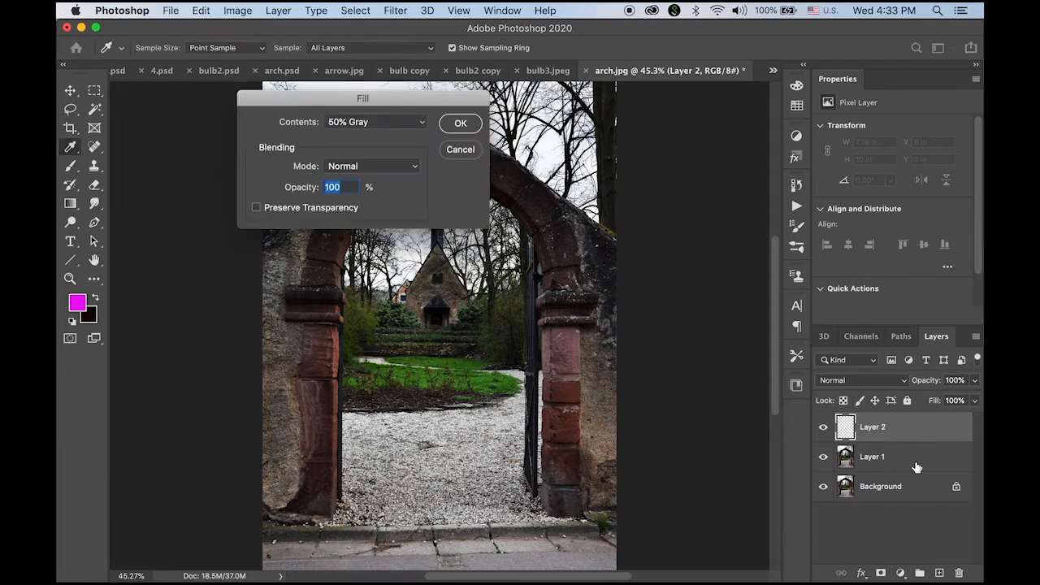
pyautogui.moveTo(409, 105); pyautogui.dragTo(629, 145)
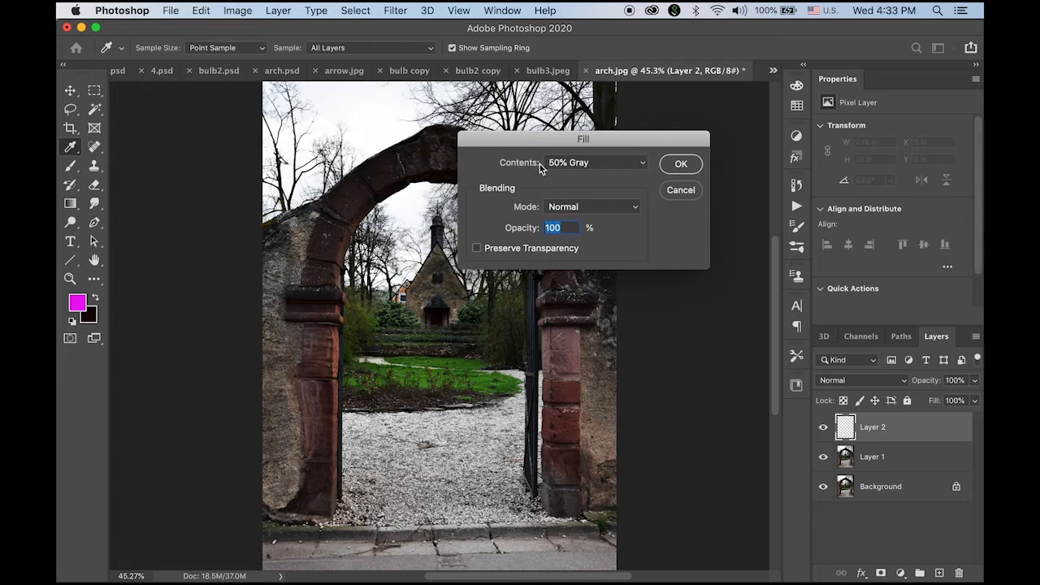
pyautogui.click(632, 164)
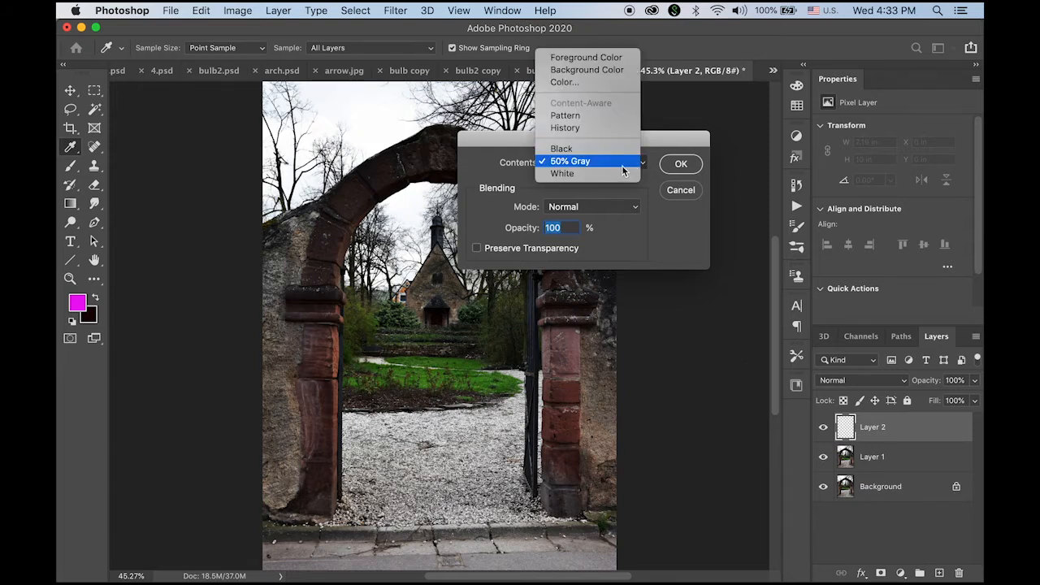
pyautogui.click(631, 165)
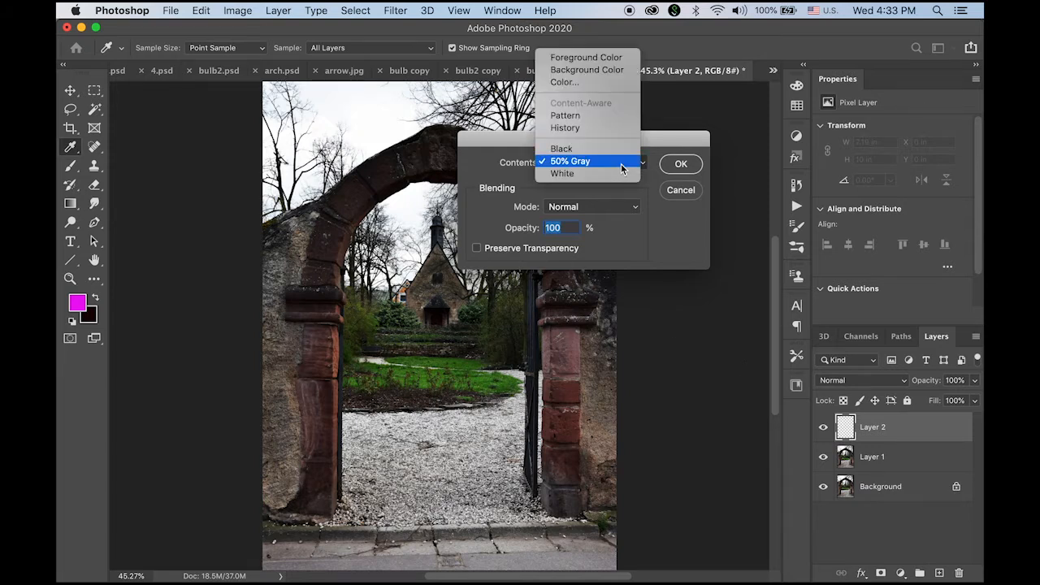
pyautogui.click(681, 164)
pyautogui.press('h')
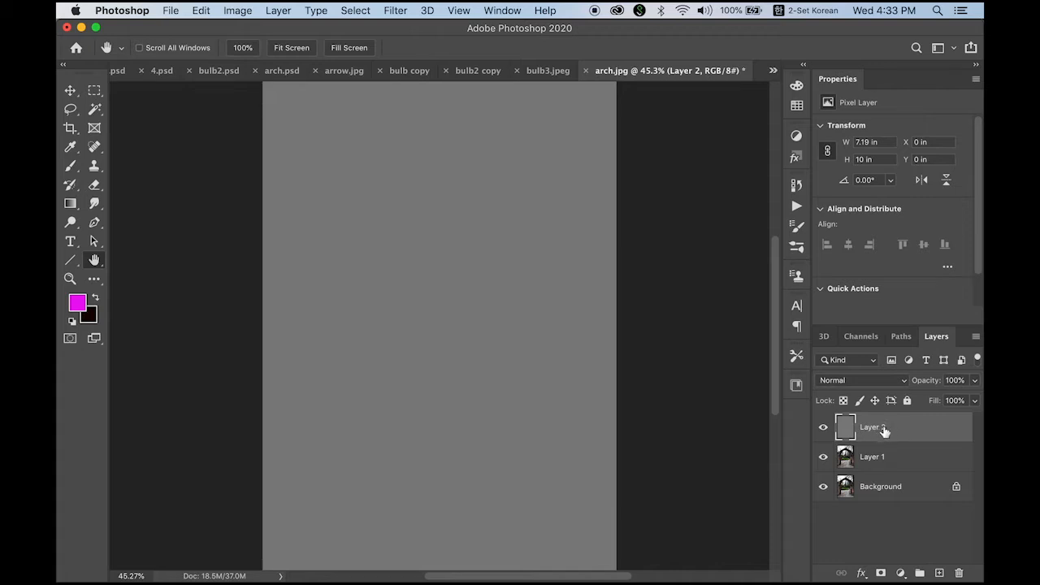
# Step: Set the gray layer's blend mode to Difference, then hide that layer
pyautogui.click(861, 380)
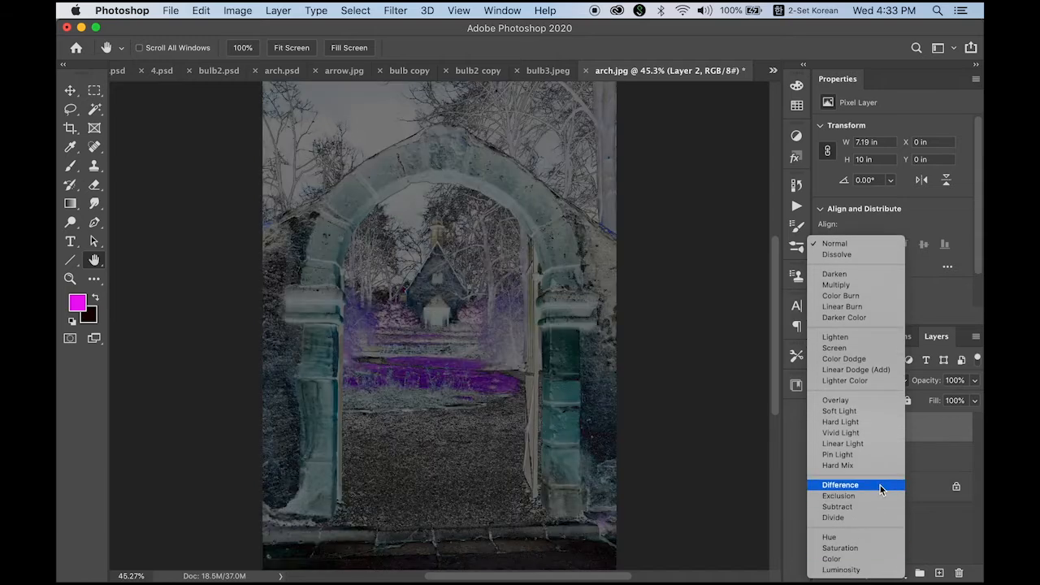
pyautogui.click(880, 485)
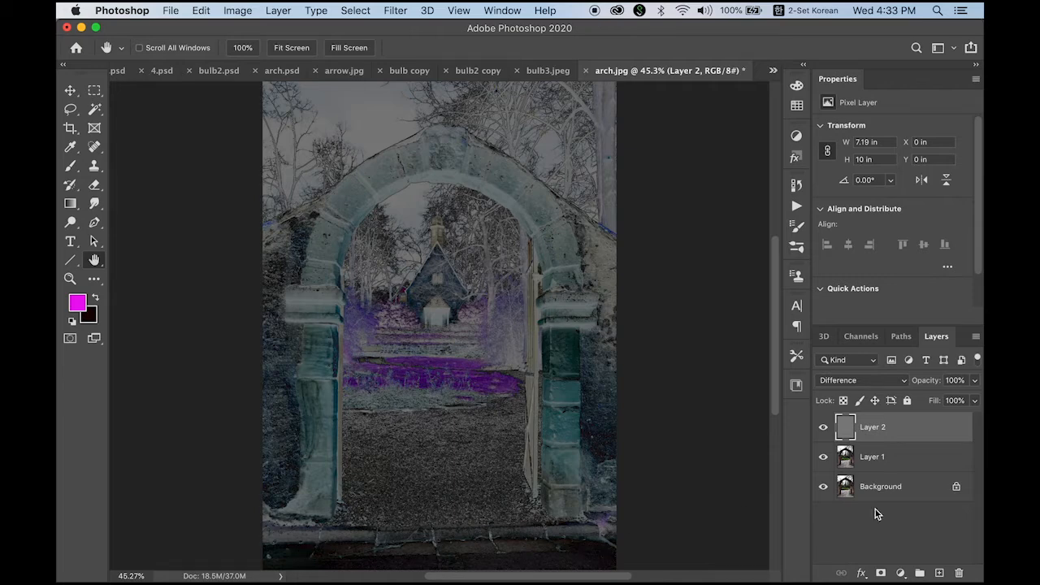
pyautogui.click(823, 429)
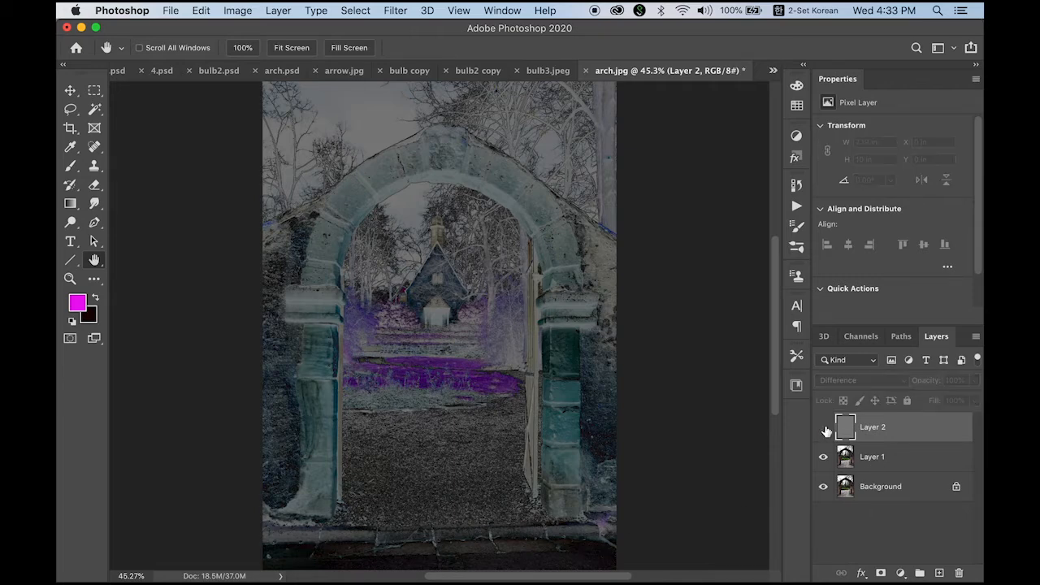
# Step: Select Layer 1 and add a Curves adjustment layer above it
pyautogui.click(881, 459)
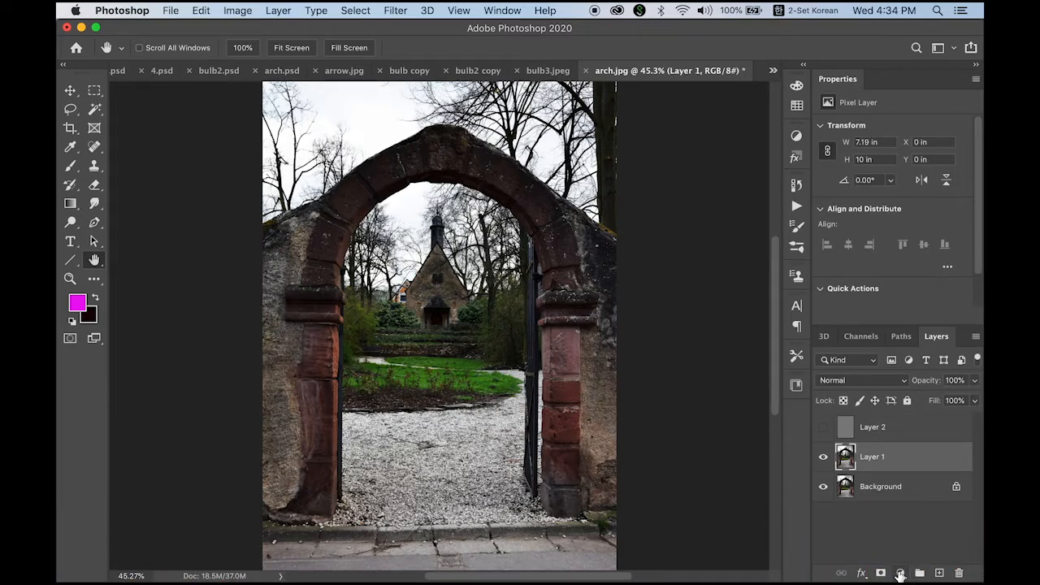
pyautogui.click(900, 573)
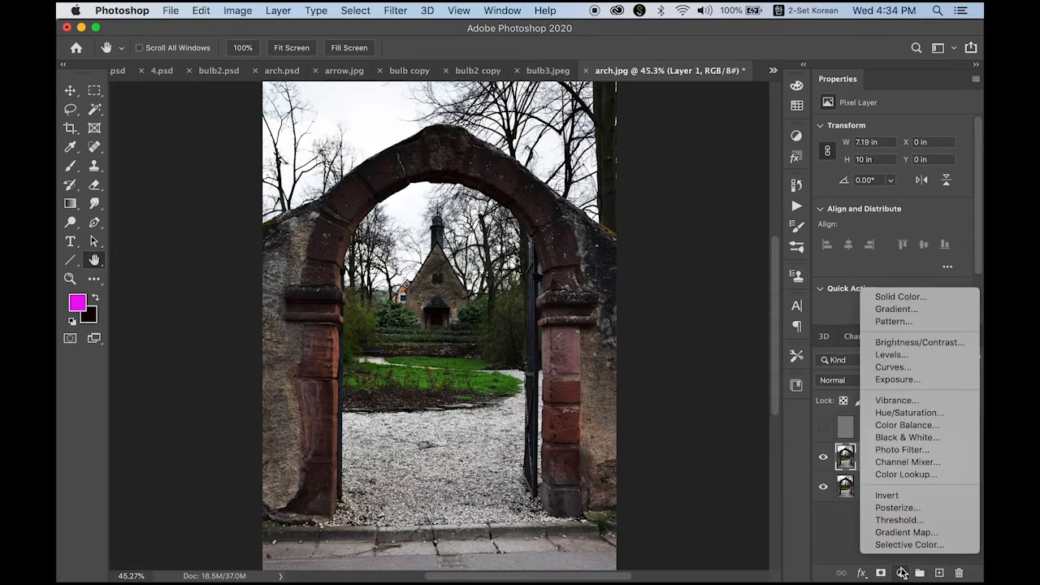
pyautogui.click(927, 368)
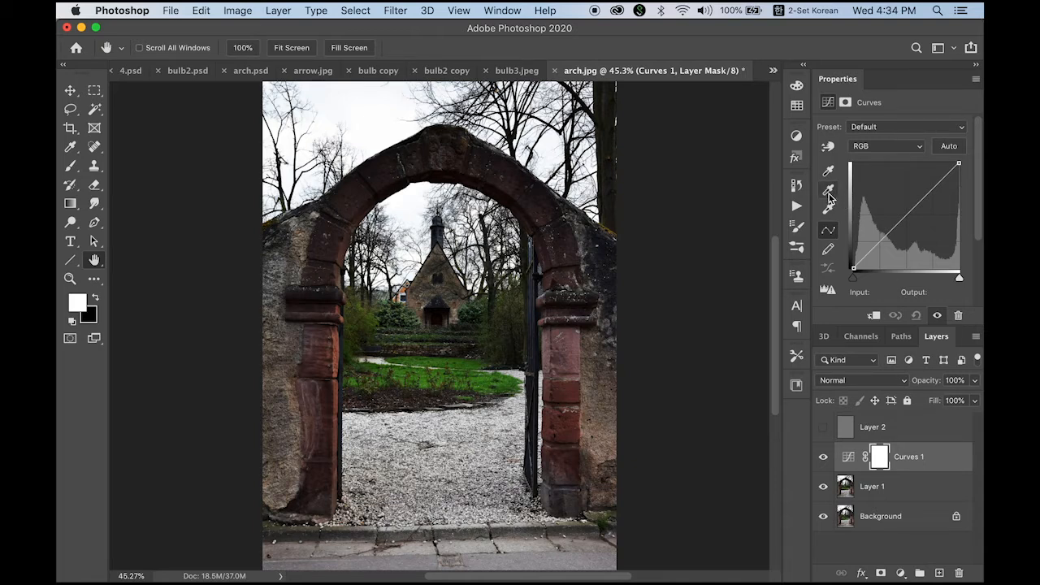
# Step: Set the Curves gray point by sampling the pavement near the lower right corner, then toggle the adjustment to compare
pyautogui.click(829, 192)
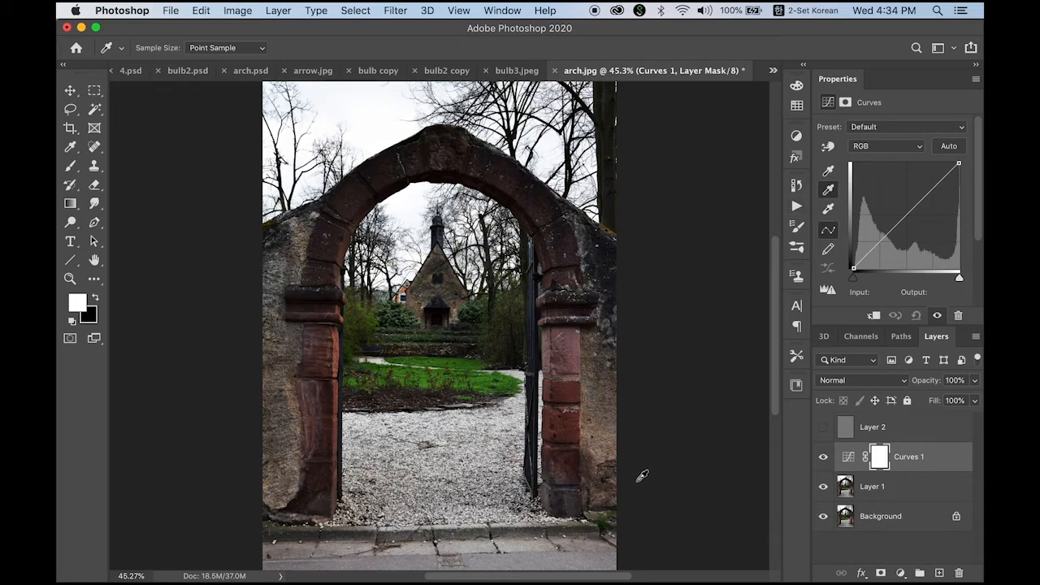
pyautogui.click(603, 555)
pyautogui.click(824, 459)
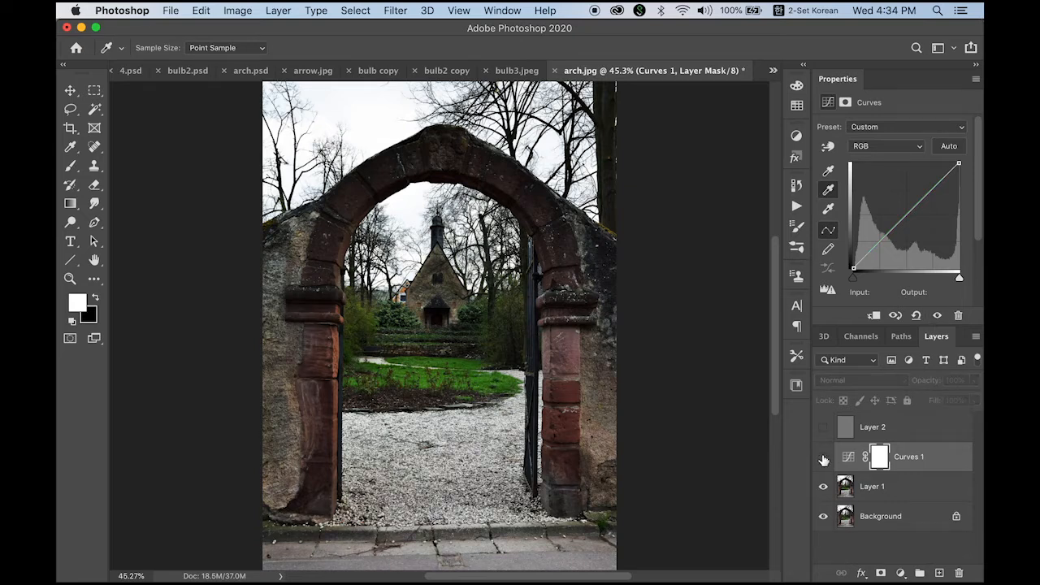
pyautogui.click(823, 460)
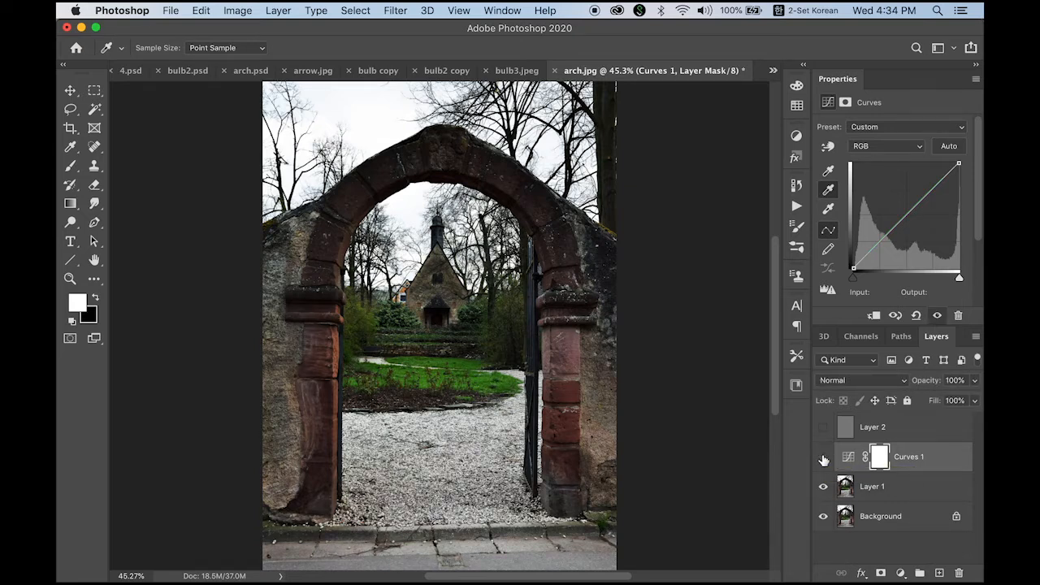
pyautogui.click(824, 460)
pyautogui.click(823, 460)
# Step: Show the rulers and place a horizontal guide at about 4 in down the image
pyautogui.click(459, 10)
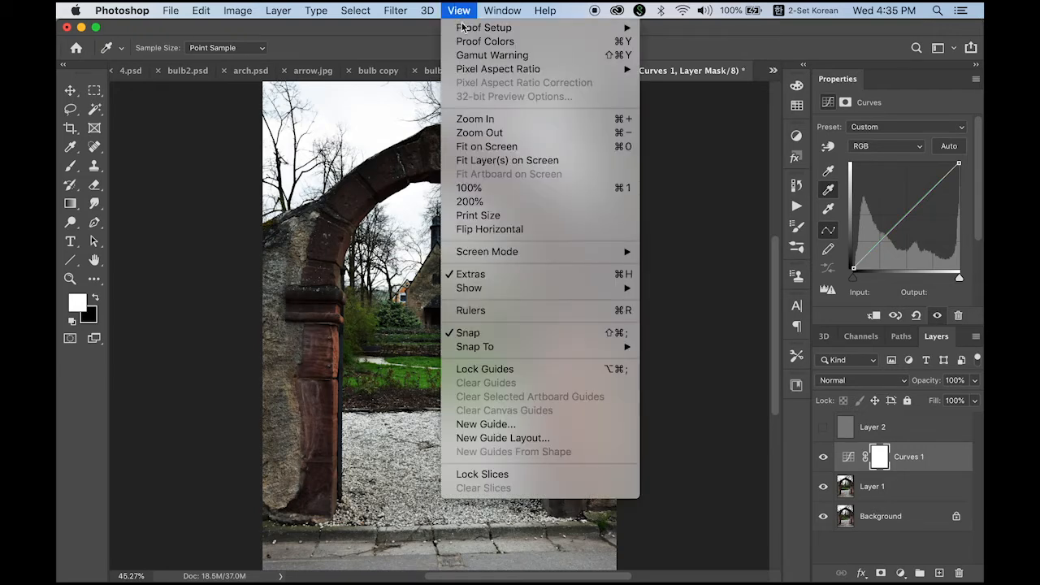
pyautogui.click(507, 310)
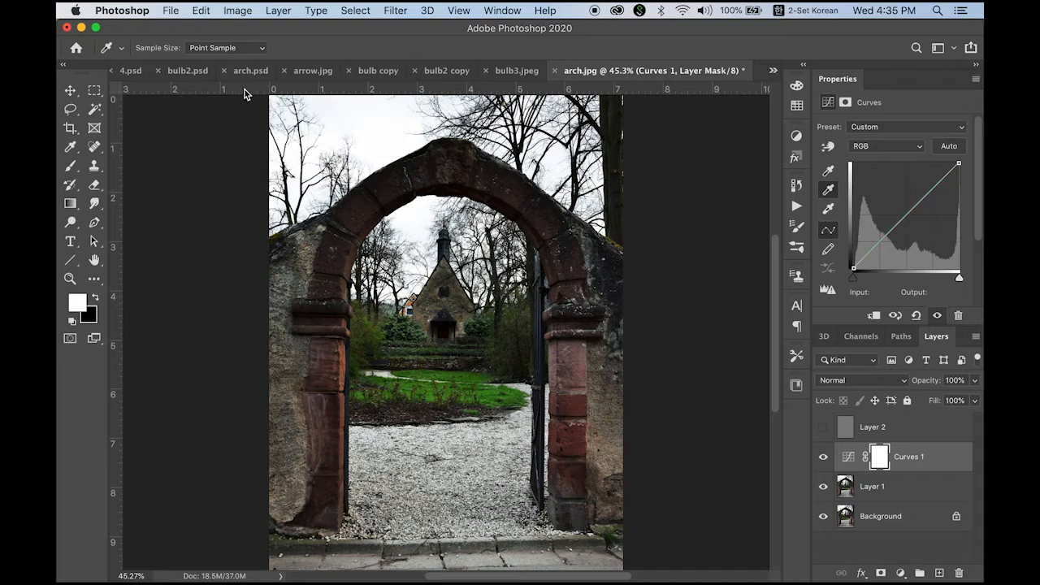
pyautogui.moveTo(243, 94); pyautogui.dragTo(282, 294)
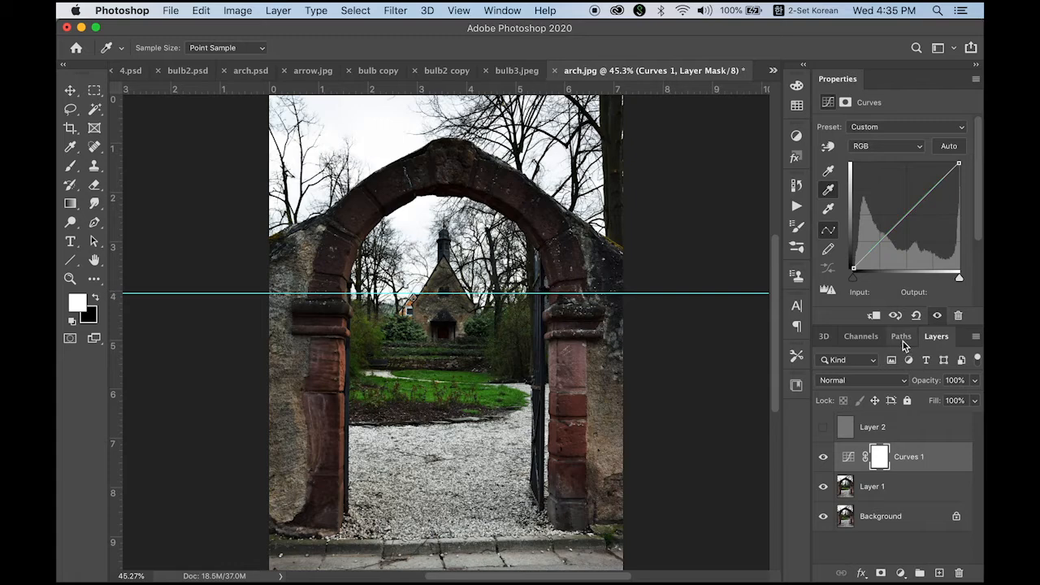
# Step: Create a new alpha channel and draw a short vertical white-to-black gradient across the guide
pyautogui.click(855, 338)
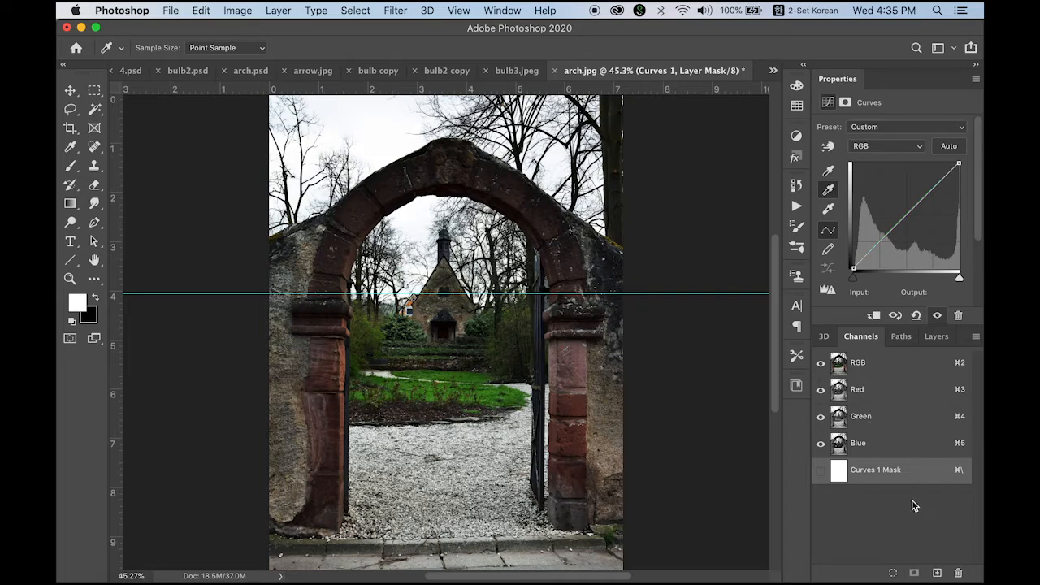
pyautogui.click(938, 574)
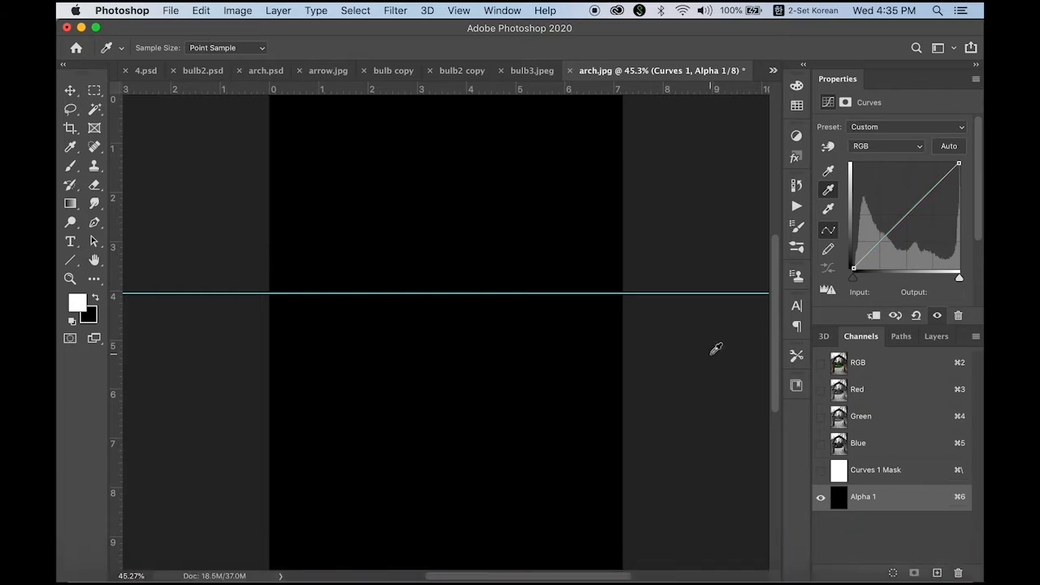
pyautogui.click(71, 205)
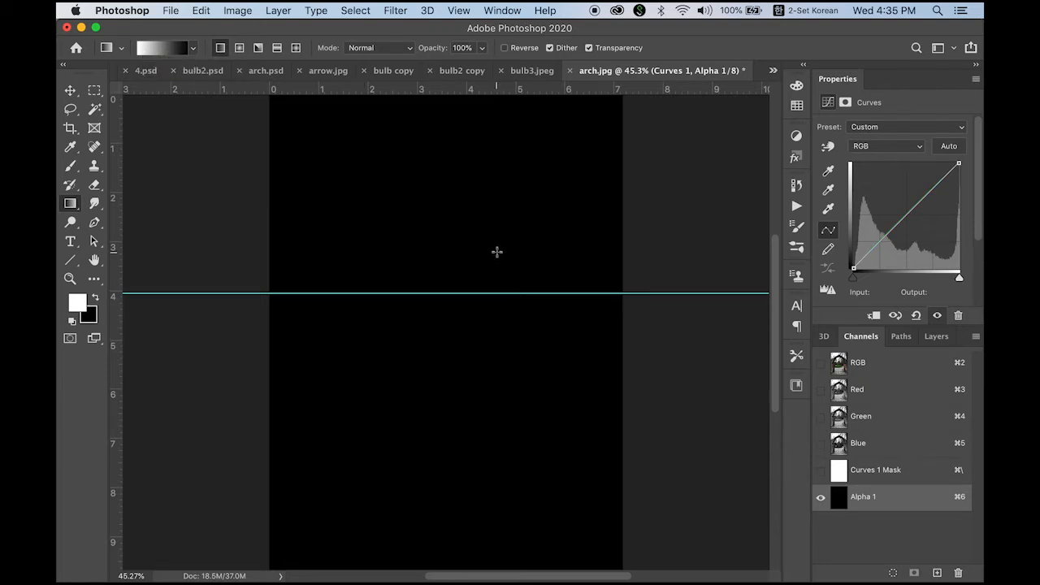
pyautogui.moveTo(496, 251); pyautogui.dragTo(499, 323)
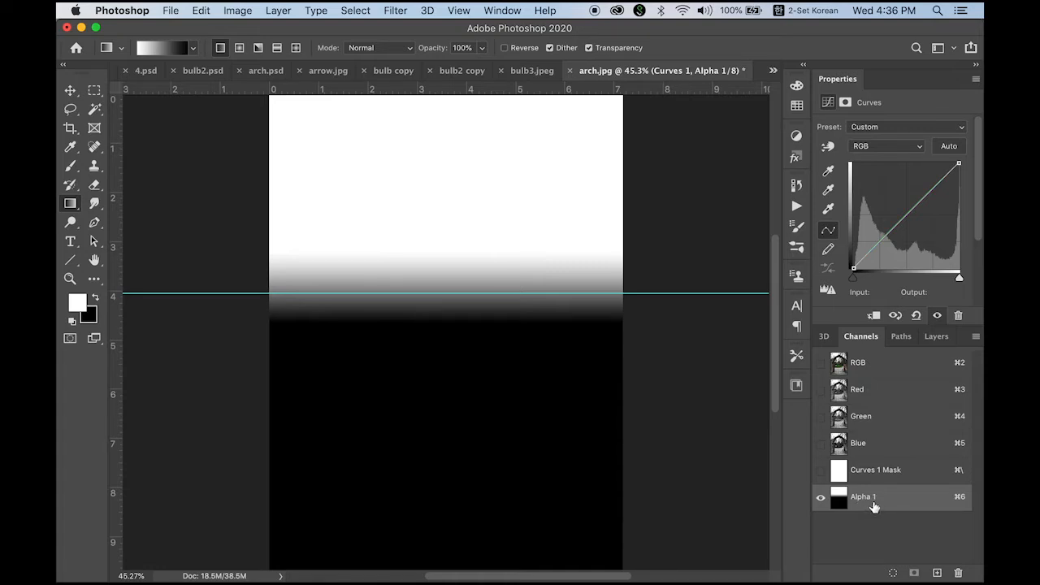
# Step: Return to the RGB composite, select Layer 1, and load the Alpha 1 channel as a new selection
pyautogui.click(894, 365)
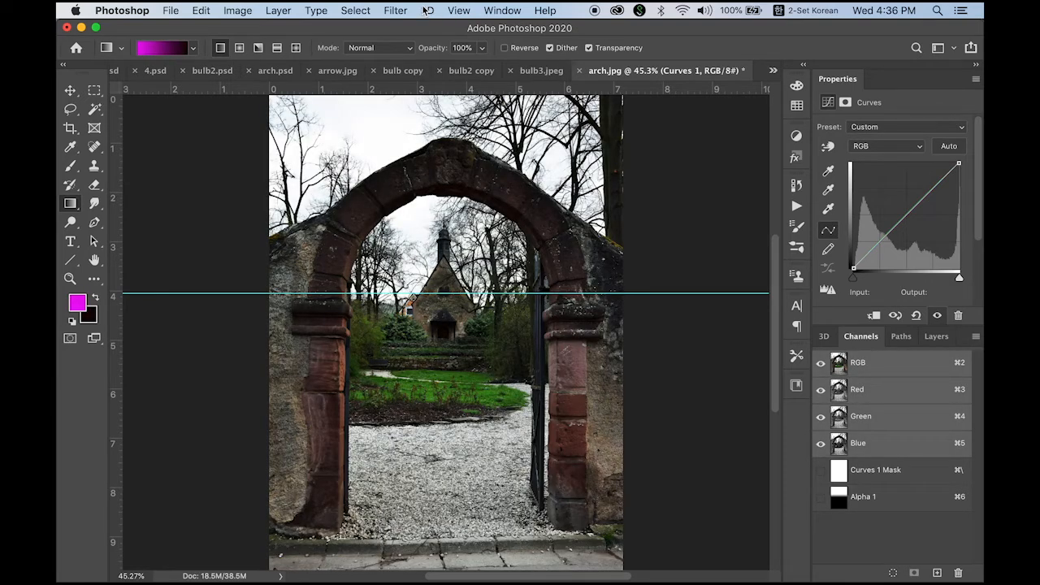
pyautogui.click(935, 336)
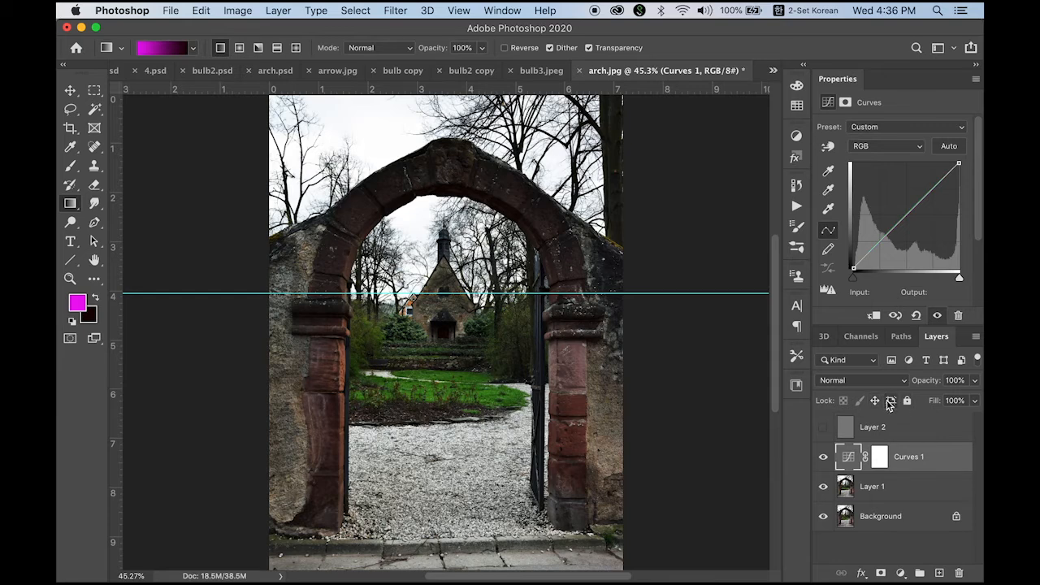
pyautogui.click(893, 489)
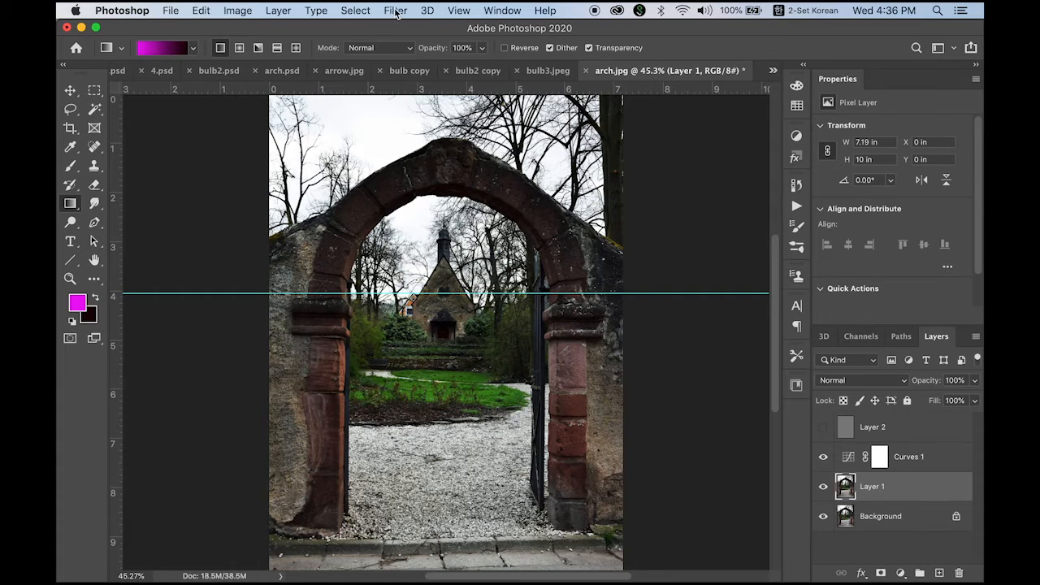
pyautogui.click(360, 12)
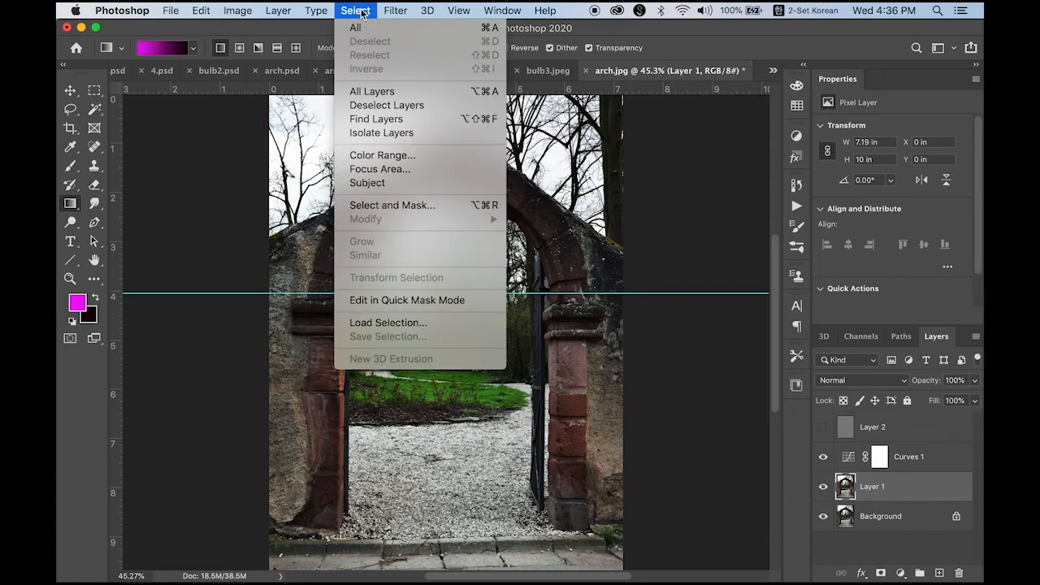
pyautogui.click(463, 324)
pyautogui.click(520, 236)
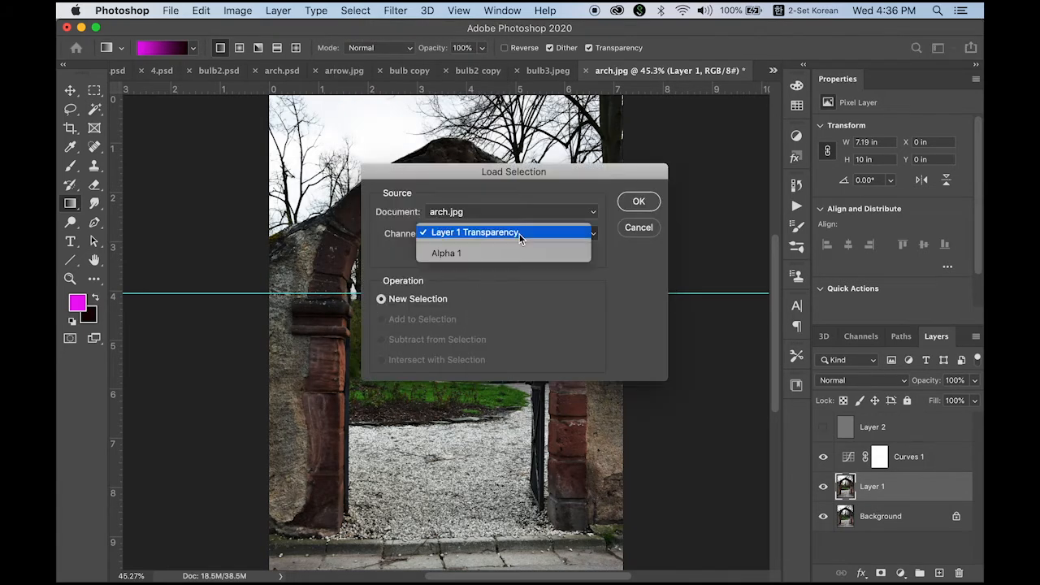
pyautogui.click(512, 254)
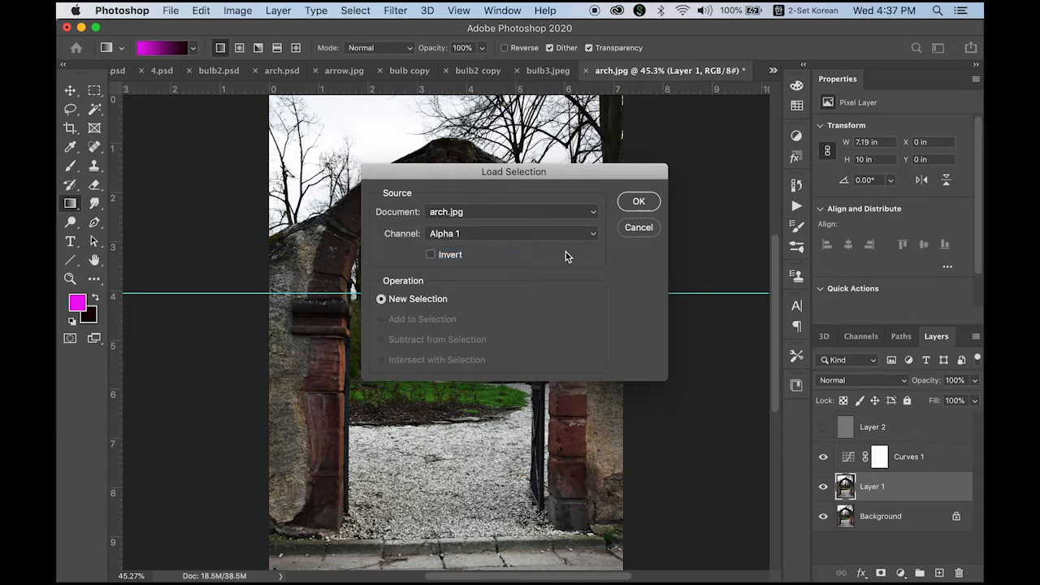
pyautogui.moveTo(446, 172); pyautogui.dragTo(611, 182)
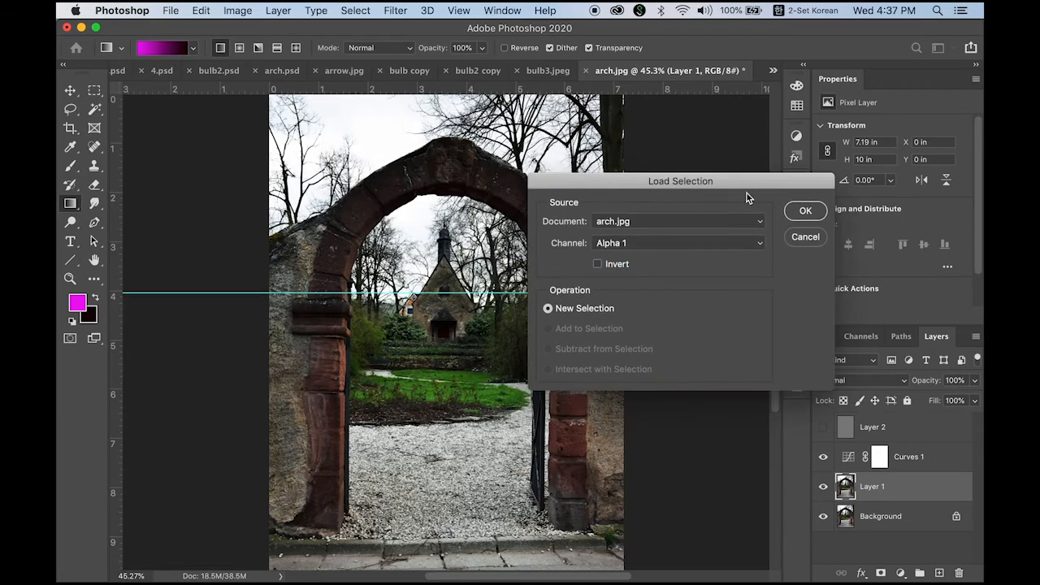
pyautogui.click(809, 214)
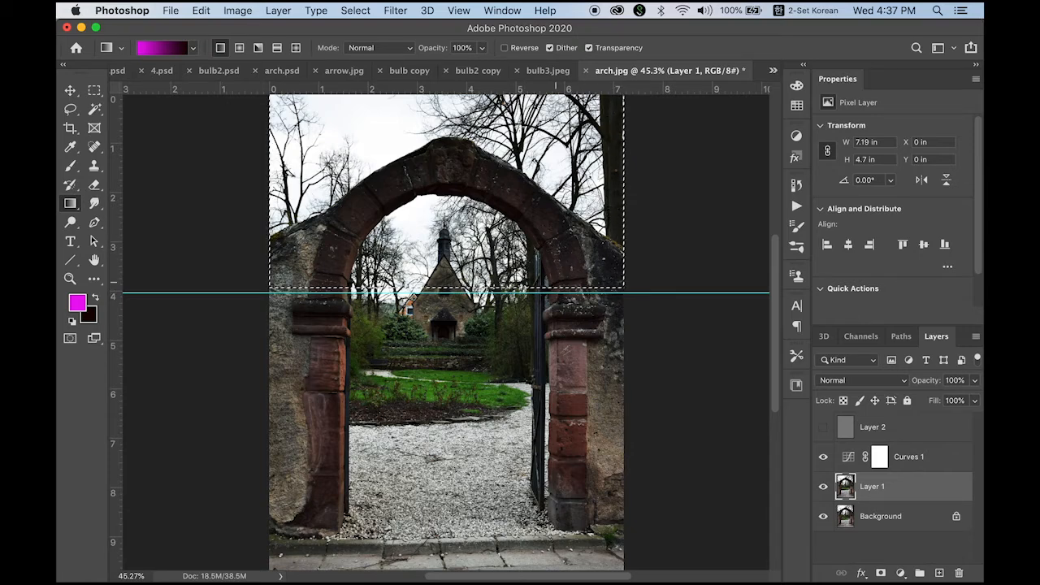
# Step: Apply Curves to the selected upper area of Layer 1, raising a midtone point to about input 149, output 232
pyautogui.click(234, 11)
pyautogui.moveTo(268, 49)
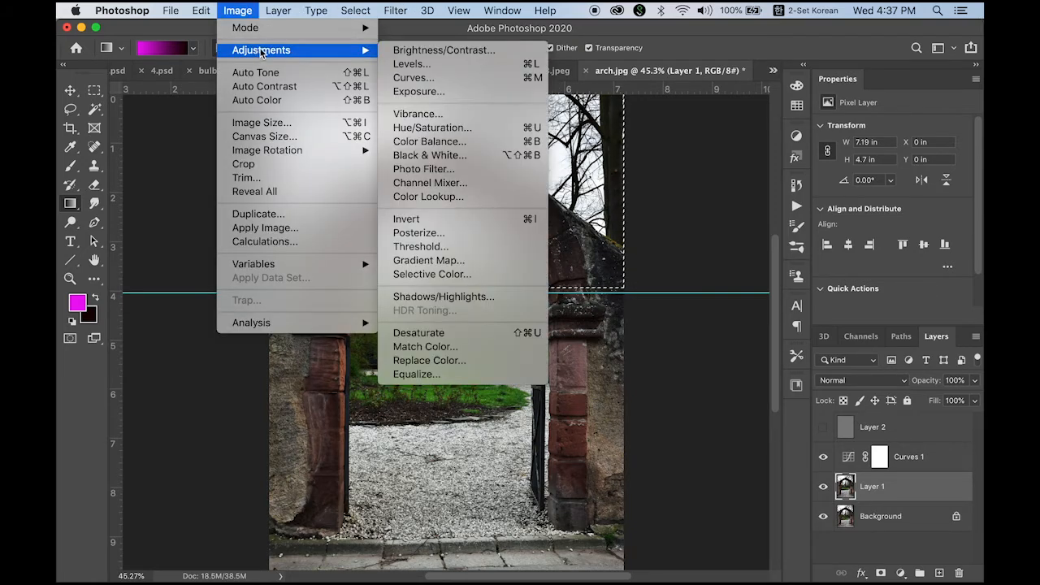
pyautogui.press('super+m')
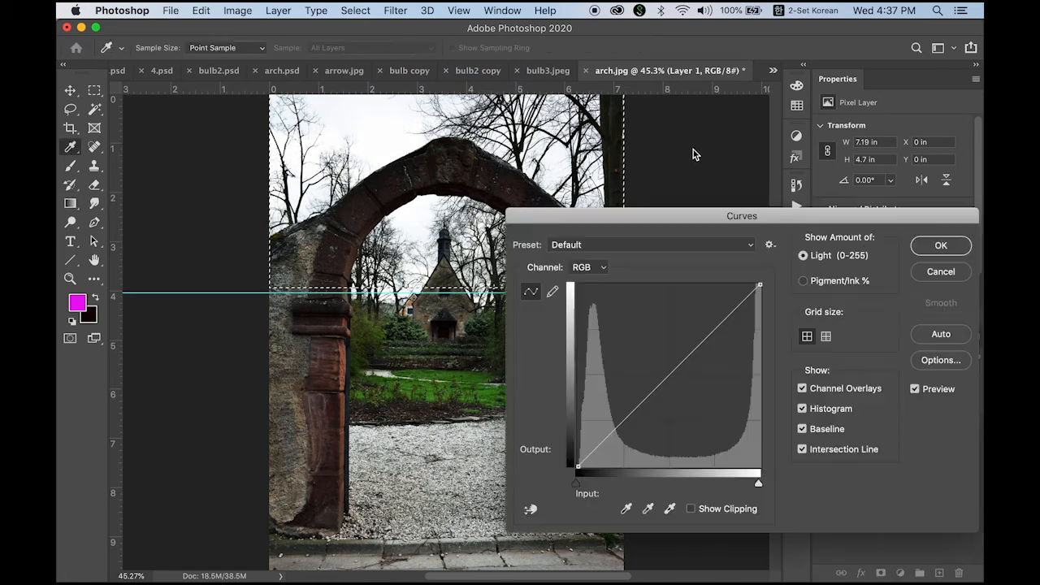
pyautogui.moveTo(657, 214); pyautogui.dragTo(761, 173)
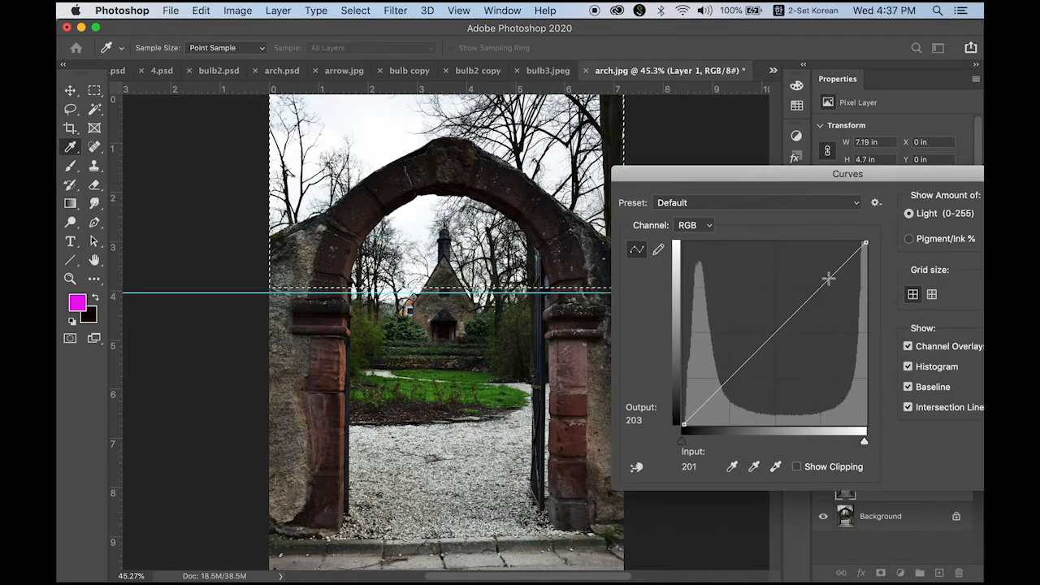
pyautogui.moveTo(829, 279); pyautogui.dragTo(790, 258)
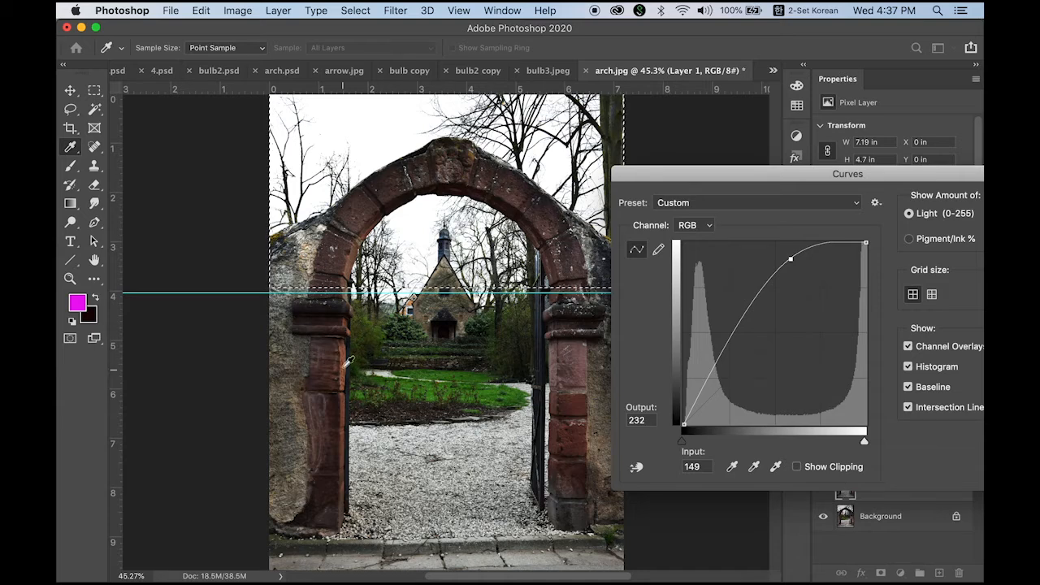
pyautogui.moveTo(774, 173); pyautogui.dragTo(690, 163)
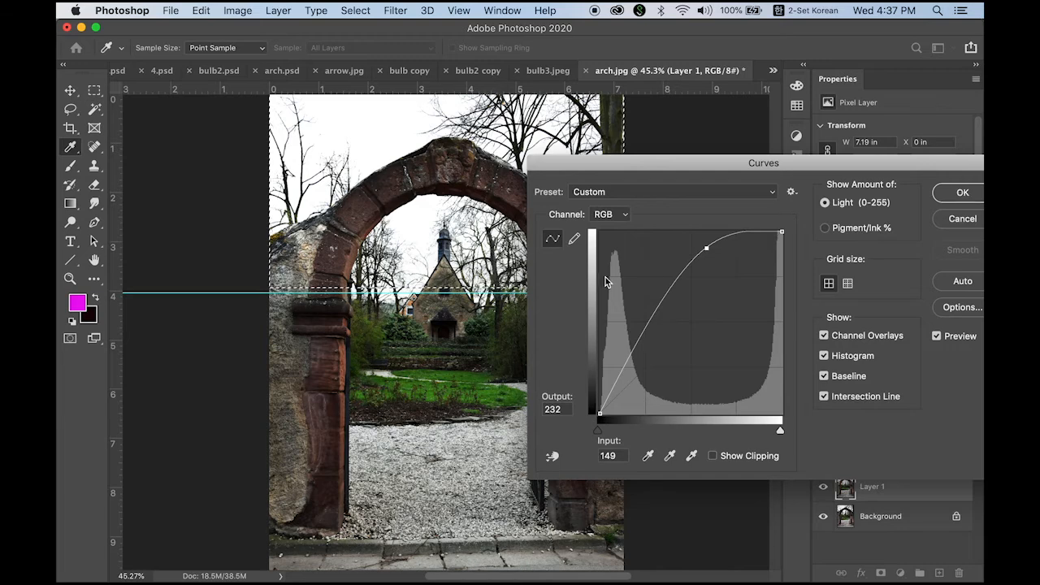
pyautogui.press('Return')
# Step: Deselect the gradient selection and clear all guides from the image
pyautogui.press('m')
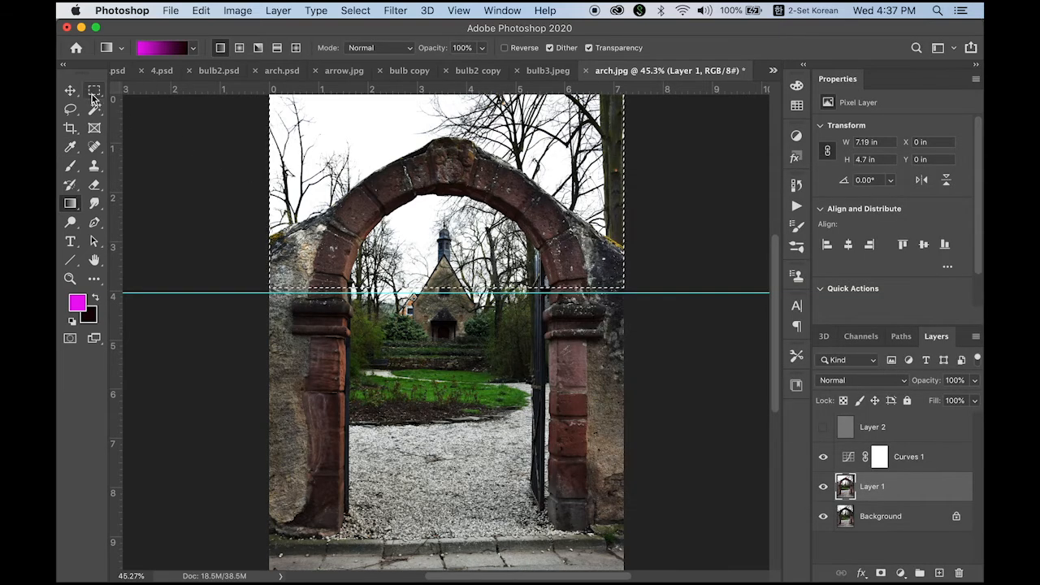
pyautogui.click(225, 171)
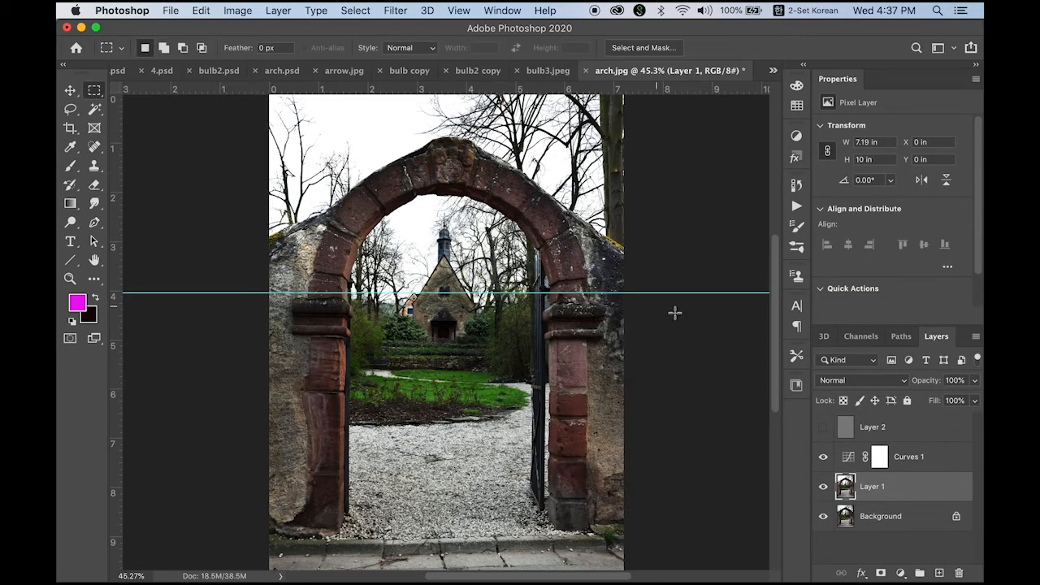
pyautogui.click(458, 10)
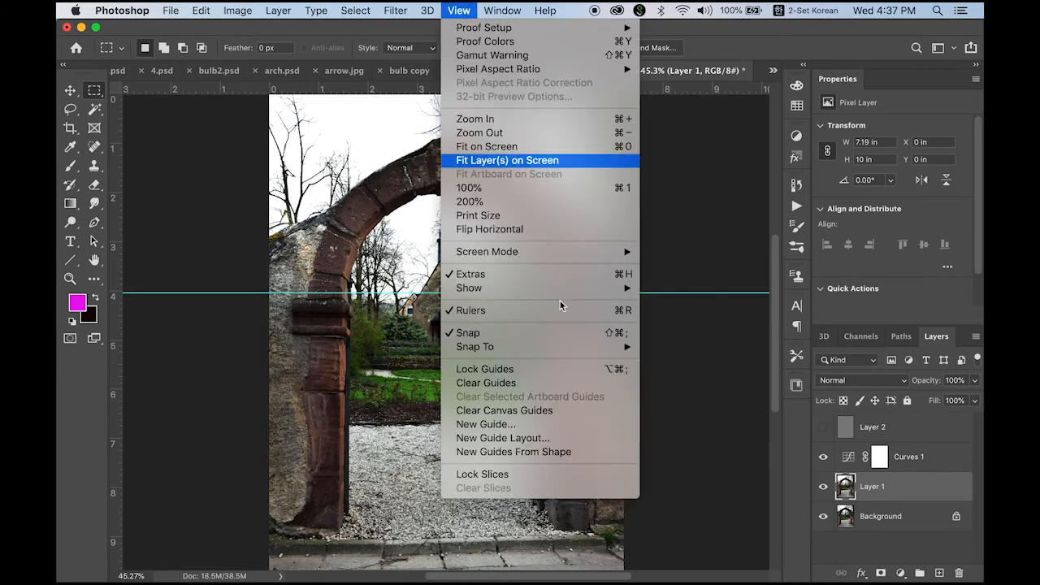
pyautogui.click(570, 383)
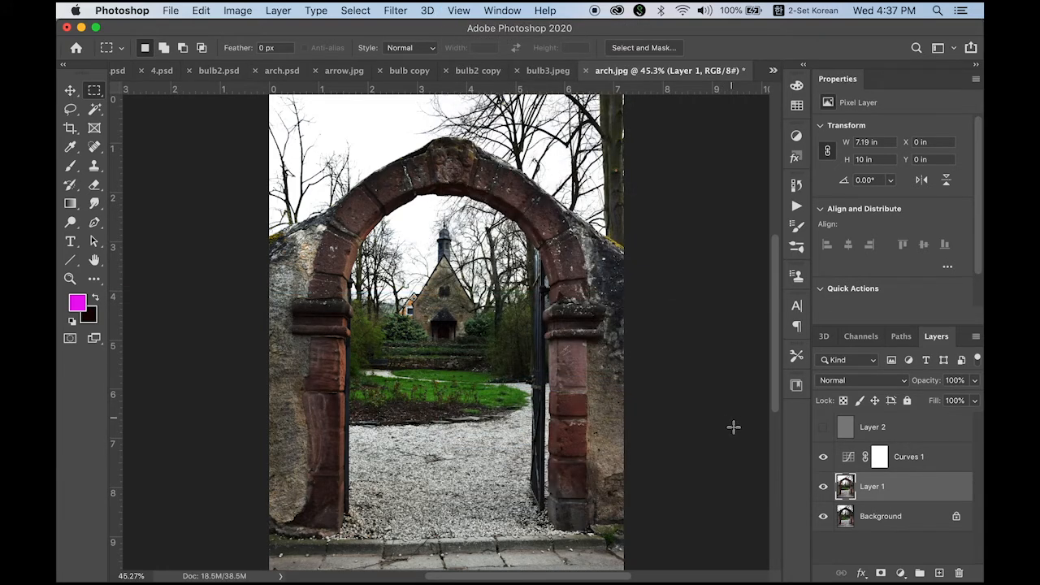
# Step: Toggle Layer 1's visibility off and on to compare the Curves result
pyautogui.click(825, 491)
pyautogui.click(825, 487)
pyautogui.click(824, 489)
pyautogui.click(824, 489)
# Step: Select the Curves 1 layer and draw an 80 px feathered elliptical selection inside the arch opening
pyautogui.click(942, 462)
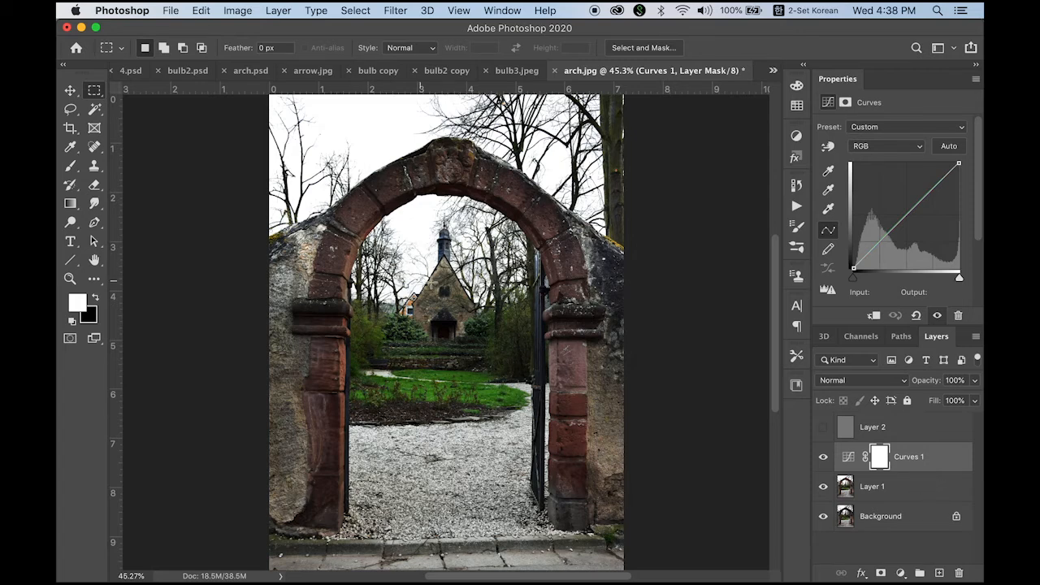
pyautogui.rightClick(93, 92)
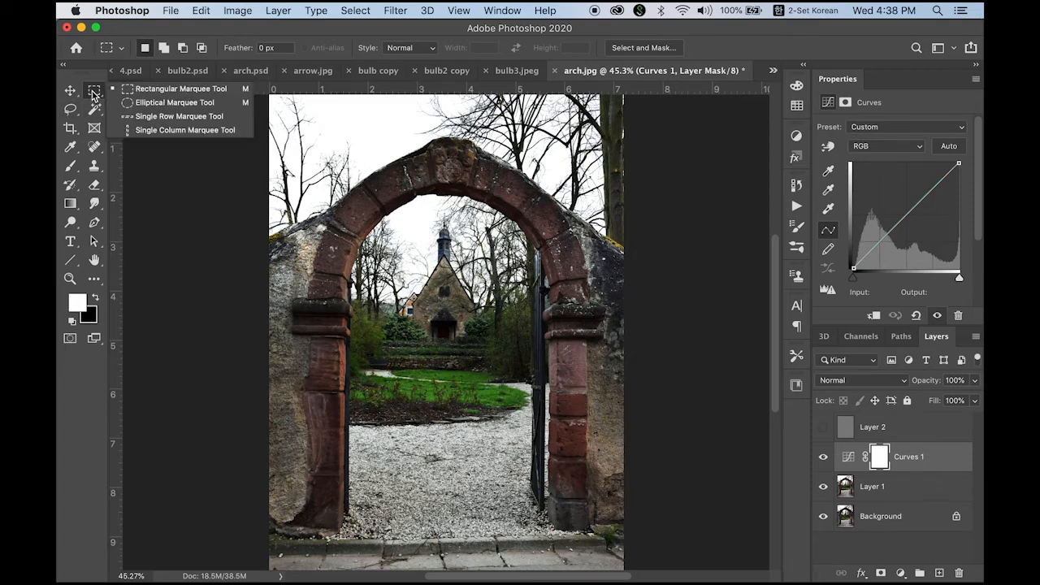
pyautogui.click(162, 105)
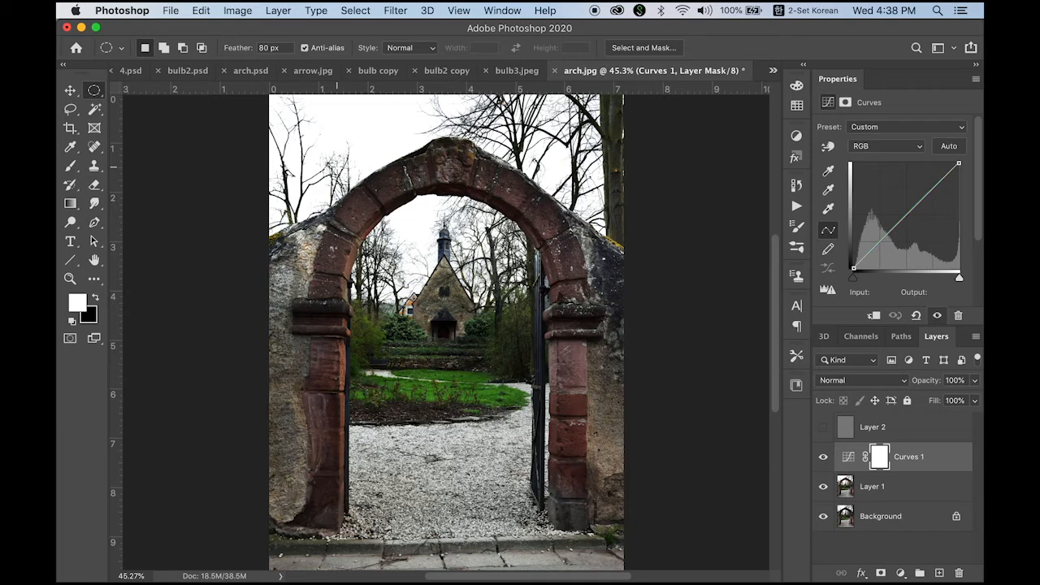
pyautogui.moveTo(332, 160); pyautogui.dragTo(557, 480)
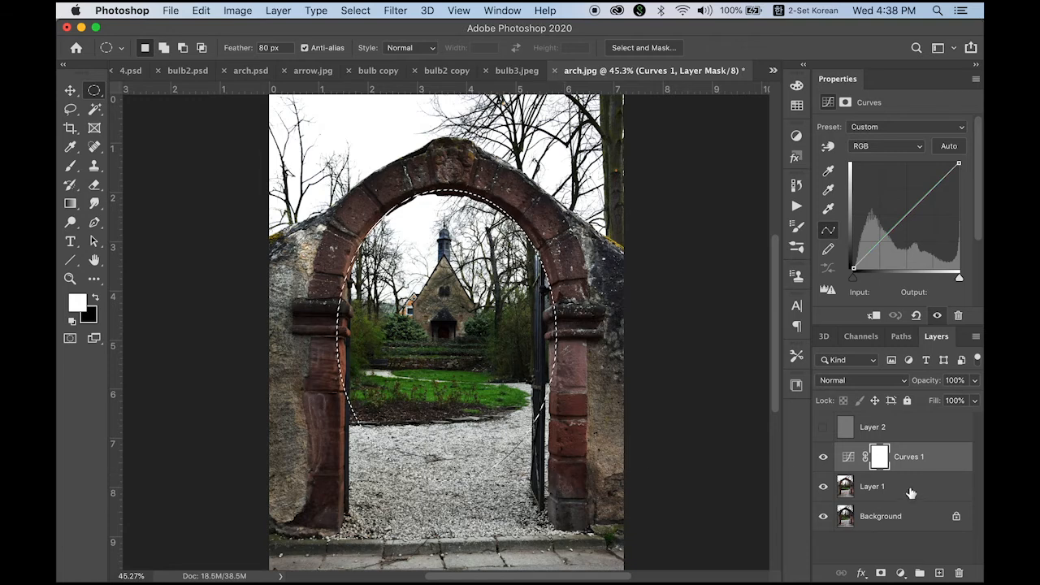
# Step: Add a Brightness/Contrast adjustment layer through the selection with Brightness 39 and Contrast -18
pyautogui.click(900, 573)
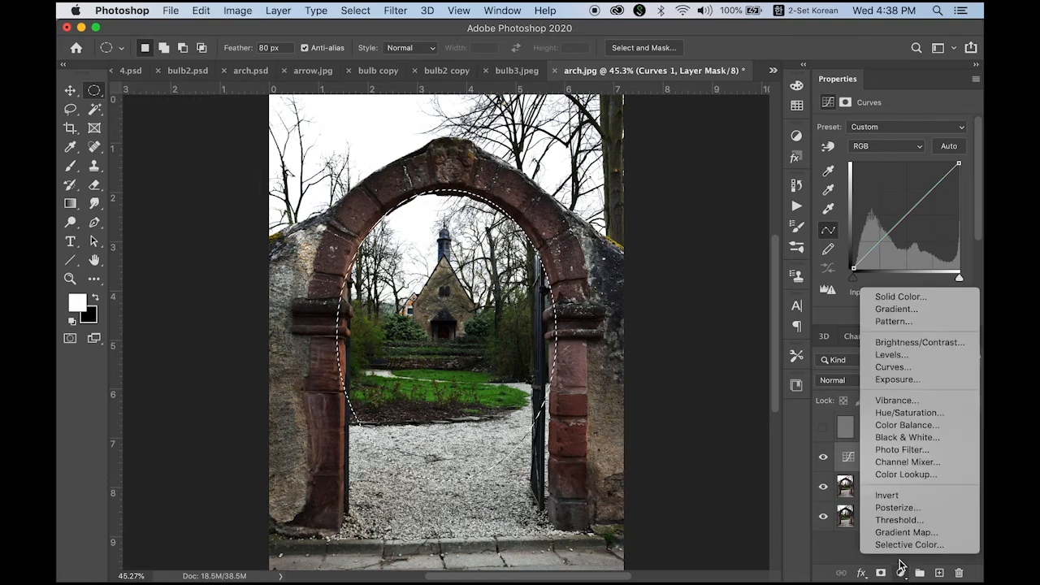
pyautogui.click(946, 343)
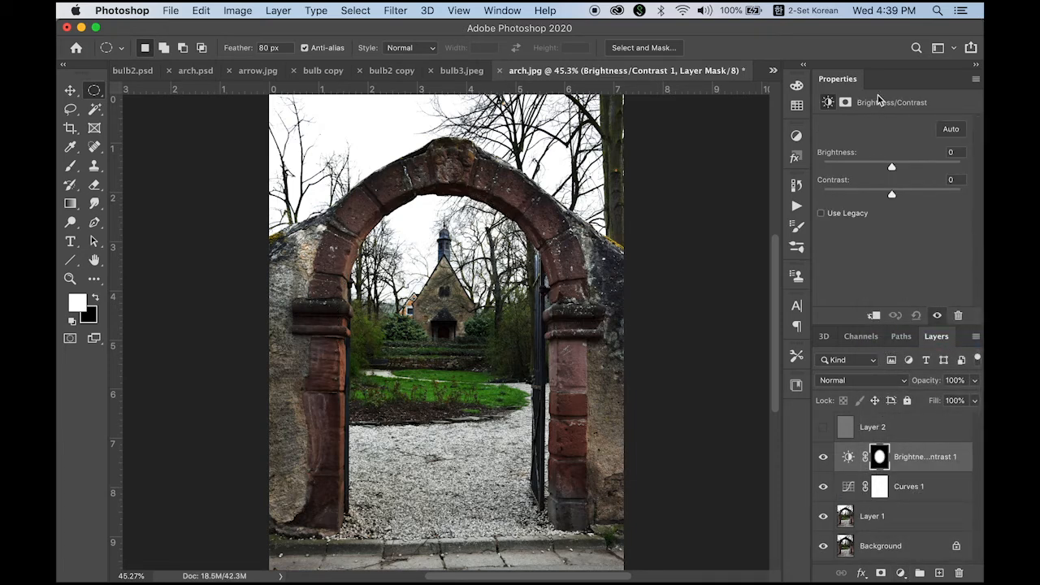
pyautogui.moveTo(892, 169); pyautogui.dragTo(868, 202)
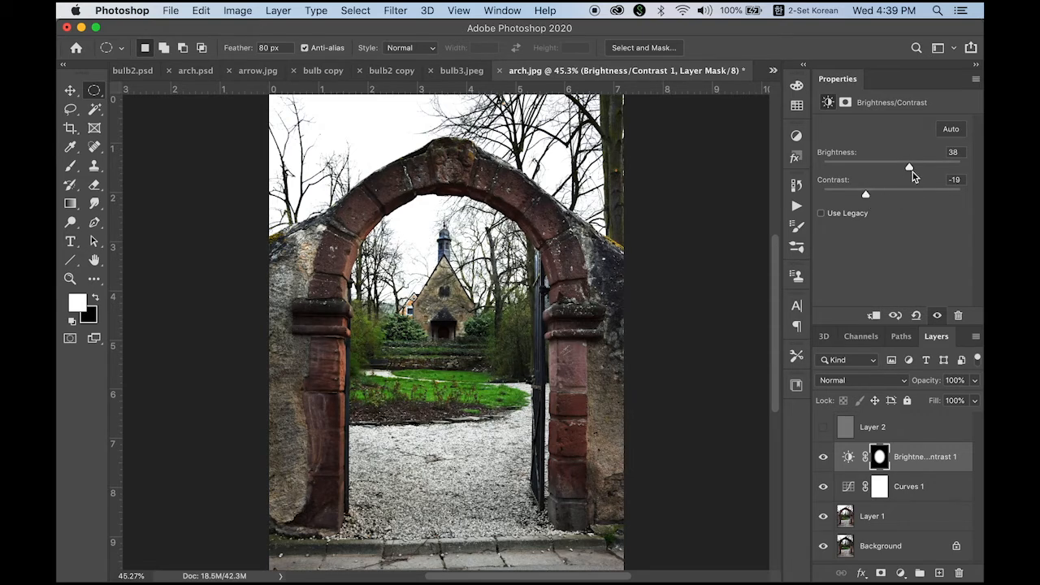
pyautogui.moveTo(917, 169)
pyautogui.mouseDown()
pyautogui.moveTo(930, 168)
pyautogui.moveTo(911, 176)
pyautogui.mouseUp()
# Step: Toggle the Brightness/Contrast layer's visibility off and on to compare
pyautogui.click(823, 458)
pyautogui.click(824, 459)
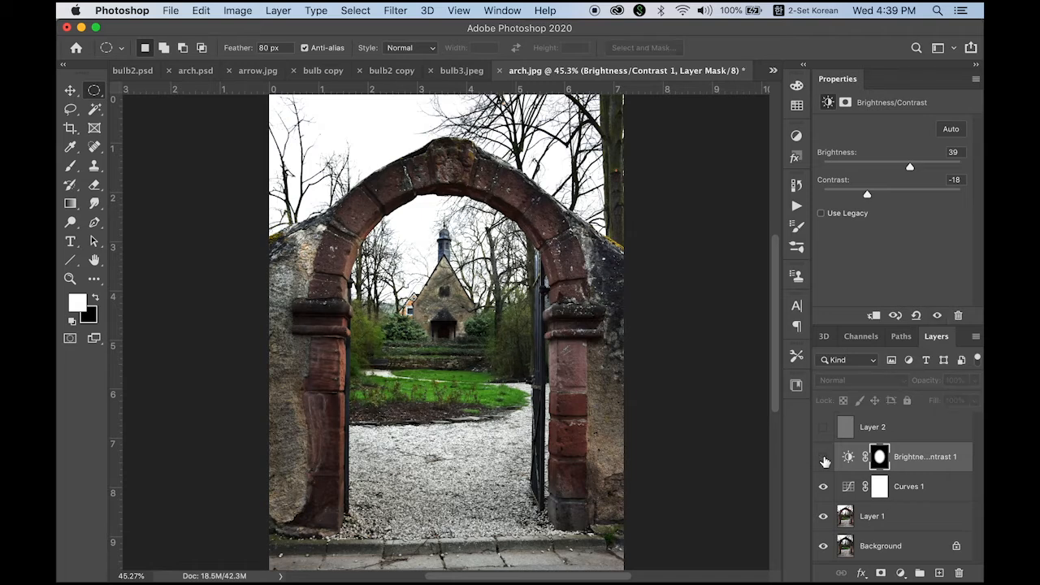
pyautogui.click(824, 458)
pyautogui.click(824, 458)
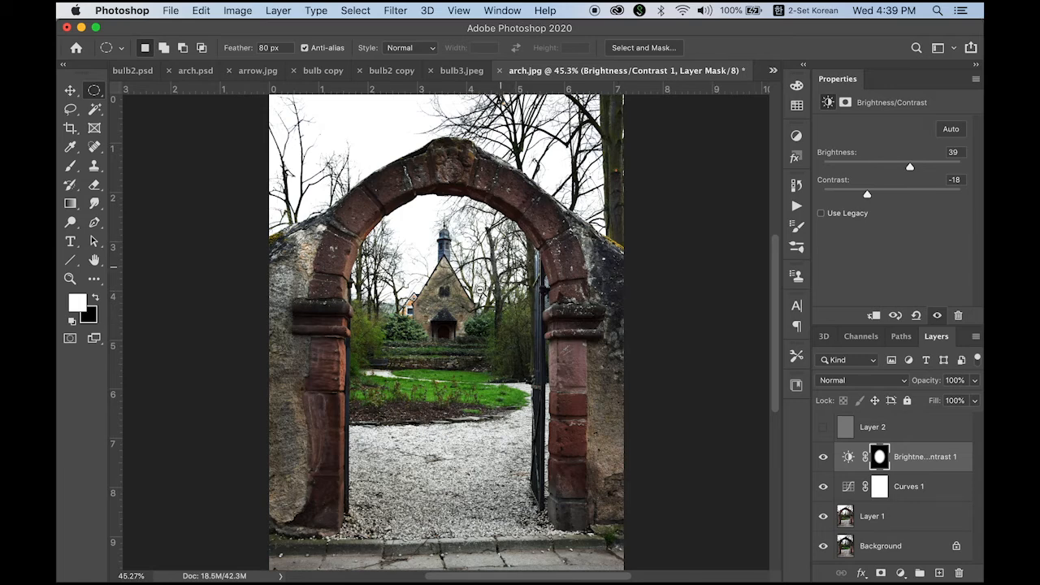
# Step: Zoom out and draw a larger feathered elliptical selection spanning the arch from above the top to the pavement
pyautogui.keyDown('alt'); pyautogui.click(480, 289); pyautogui.keyUp('alt')
pyautogui.keyDown('alt'); pyautogui.click(424, 347); pyautogui.keyUp('alt')
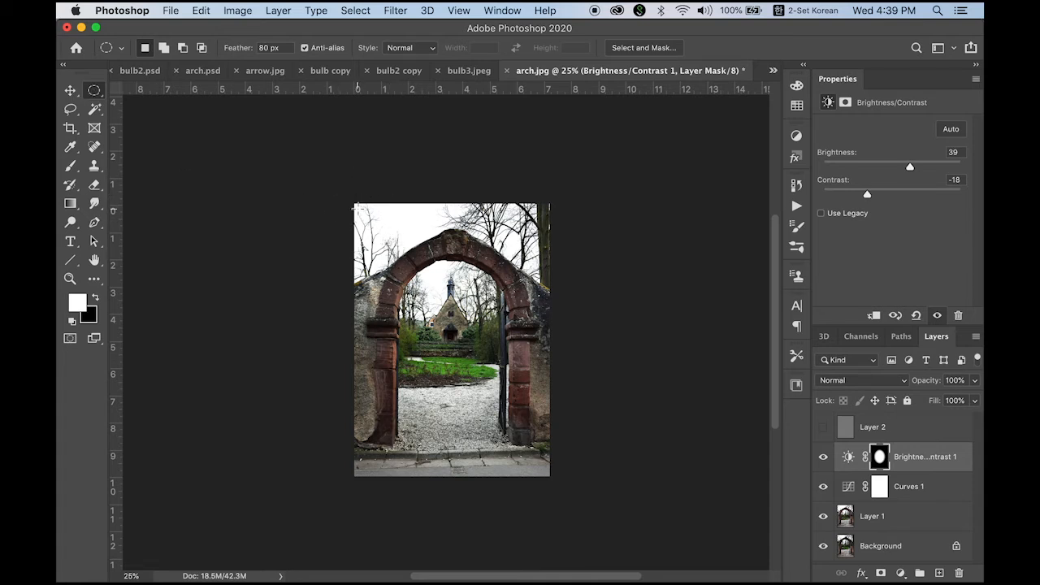
pyautogui.moveTo(350, 196); pyautogui.dragTo(556, 469)
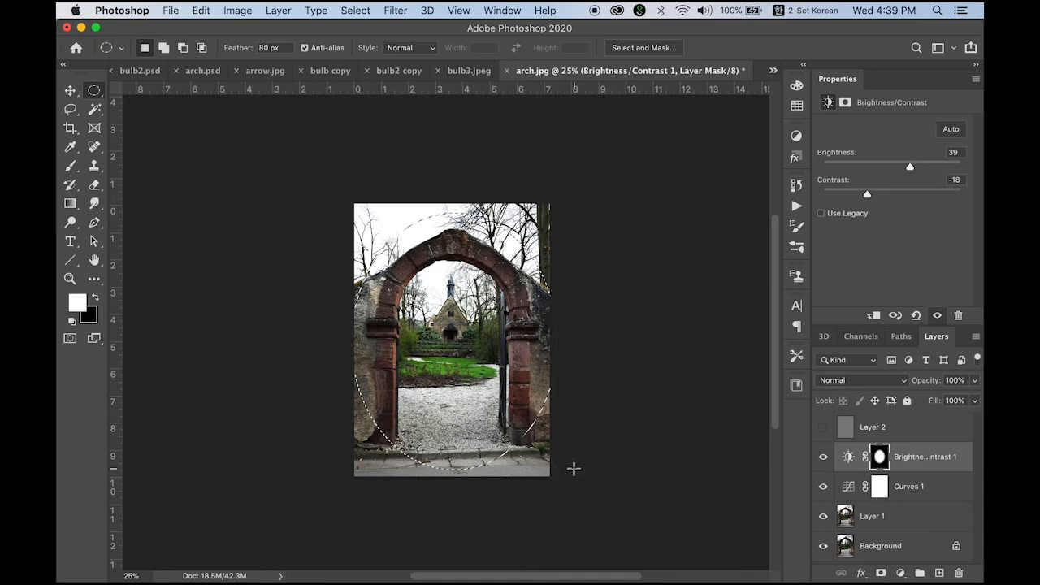
pyautogui.click(616, 381)
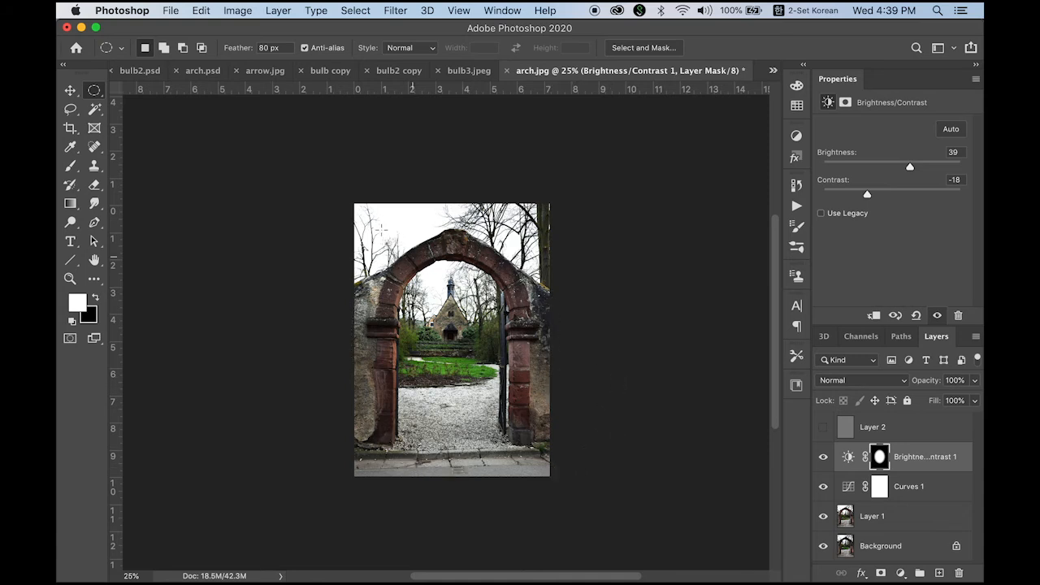
pyautogui.moveTo(393, 254); pyautogui.dragTo(537, 468)
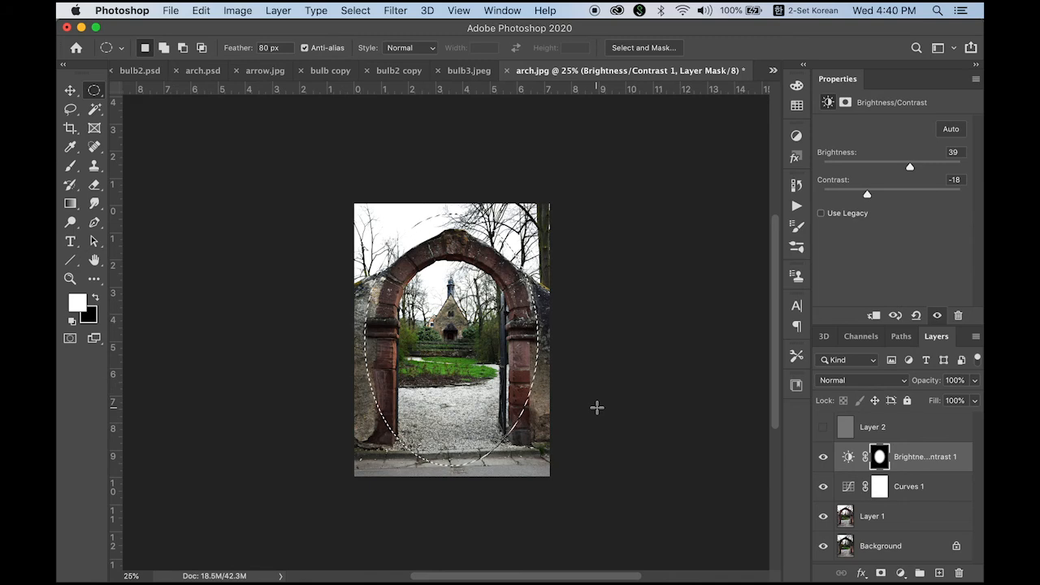
# Step: Invert the elliptical selection
pyautogui.click(381, 8)
pyautogui.moveTo(355, 10)
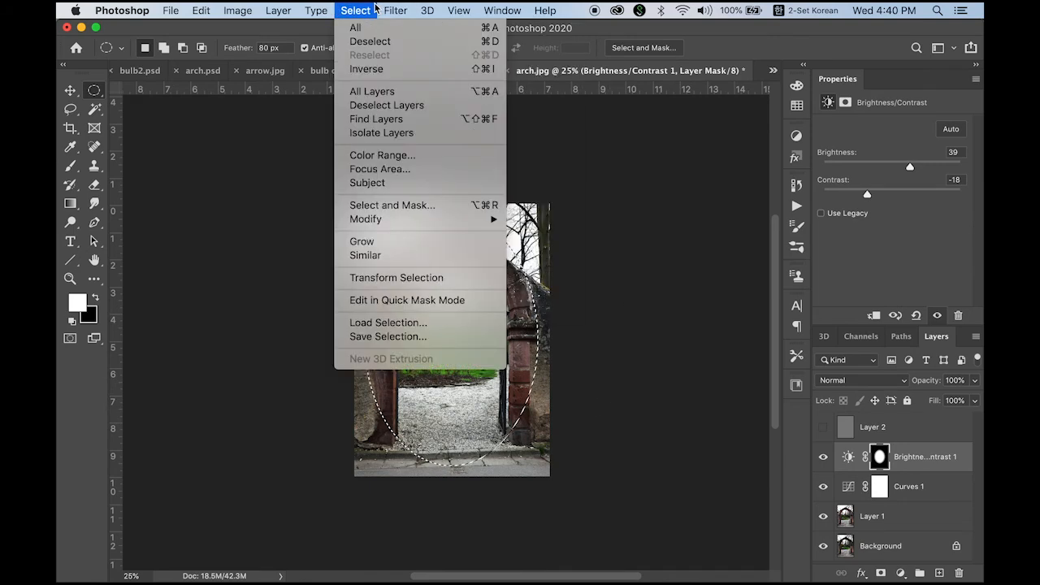
pyautogui.click(370, 67)
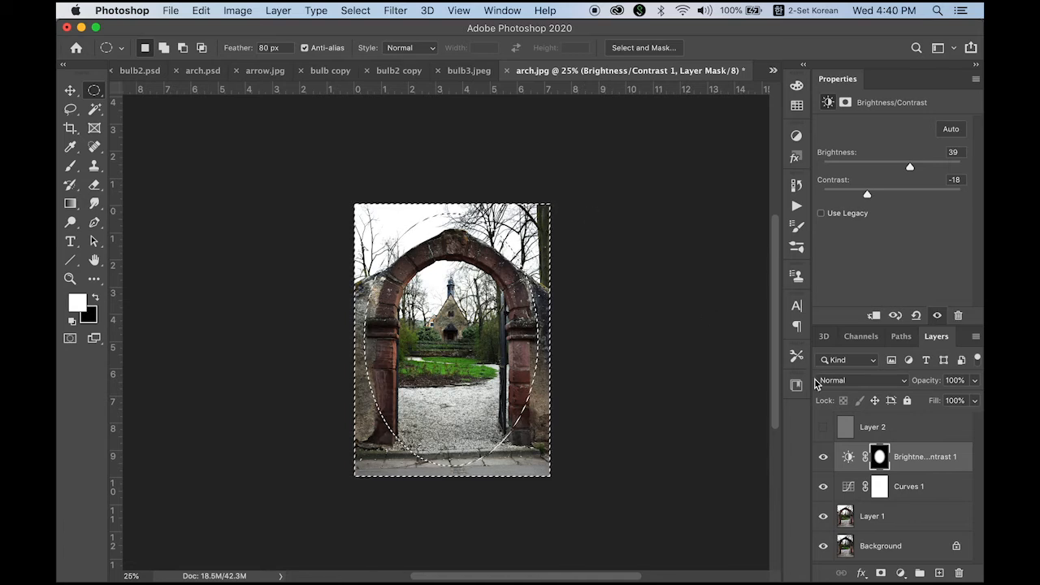
# Step: Add a Curves adjustment layer through the inverted selection, setting points about 69→30 and 194→181
pyautogui.click(901, 573)
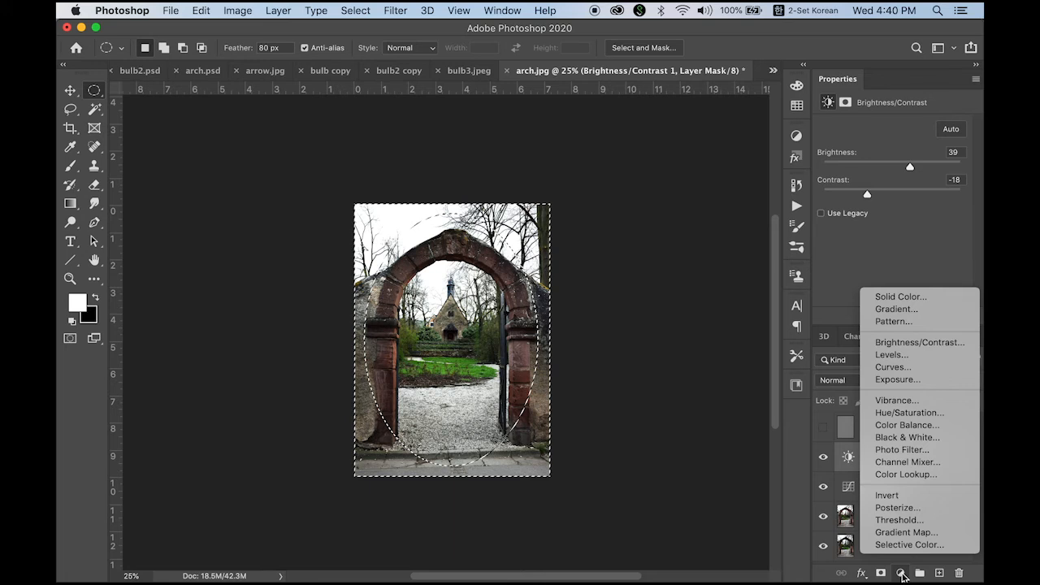
pyautogui.click(893, 366)
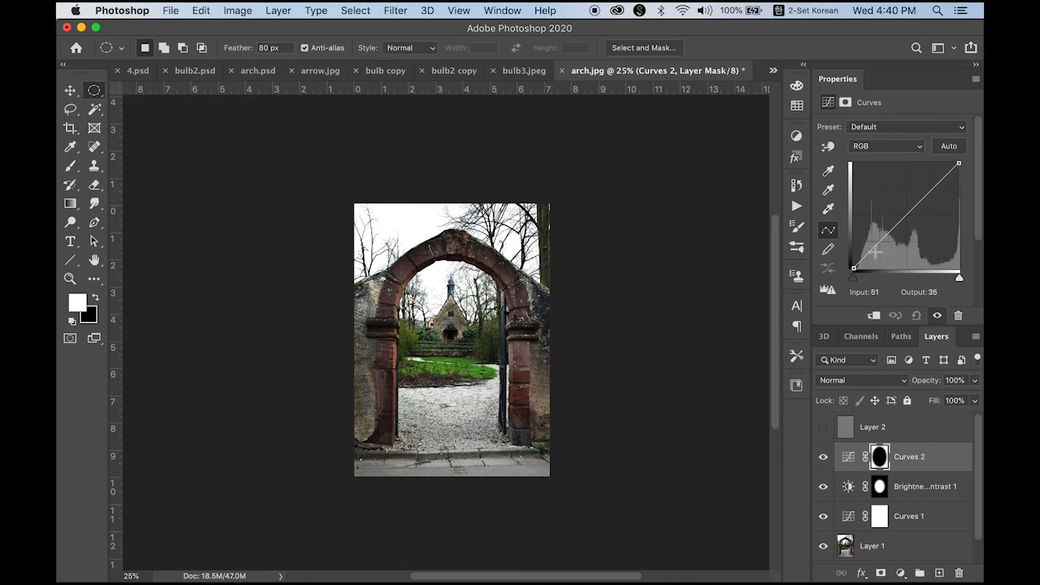
pyautogui.moveTo(871, 251); pyautogui.dragTo(882, 256)
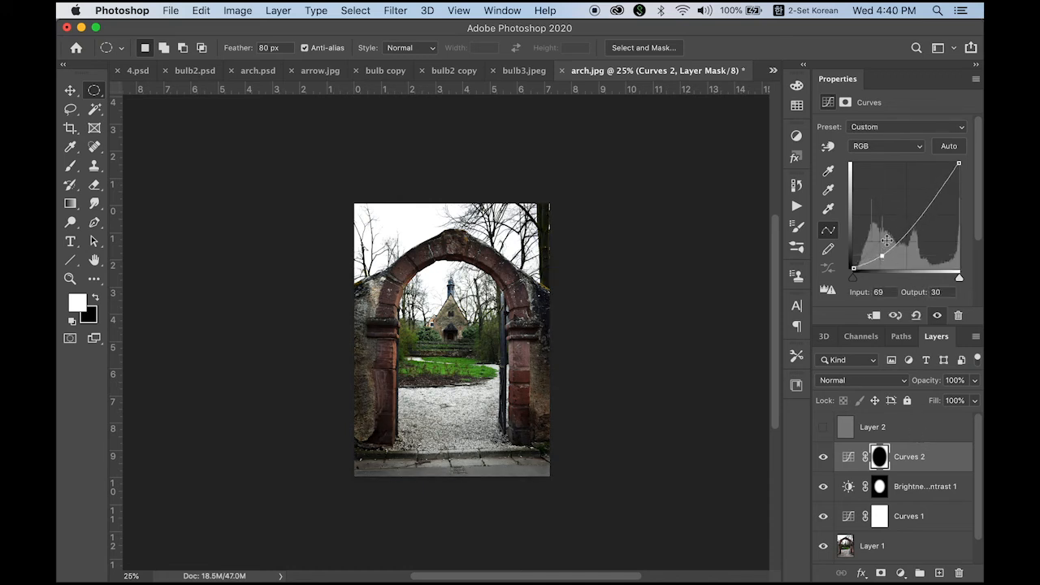
pyautogui.moveTo(936, 195)
pyautogui.mouseDown()
pyautogui.moveTo(928, 190)
pyautogui.moveTo(943, 202)
pyautogui.moveTo(935, 192)
pyautogui.mouseUp()
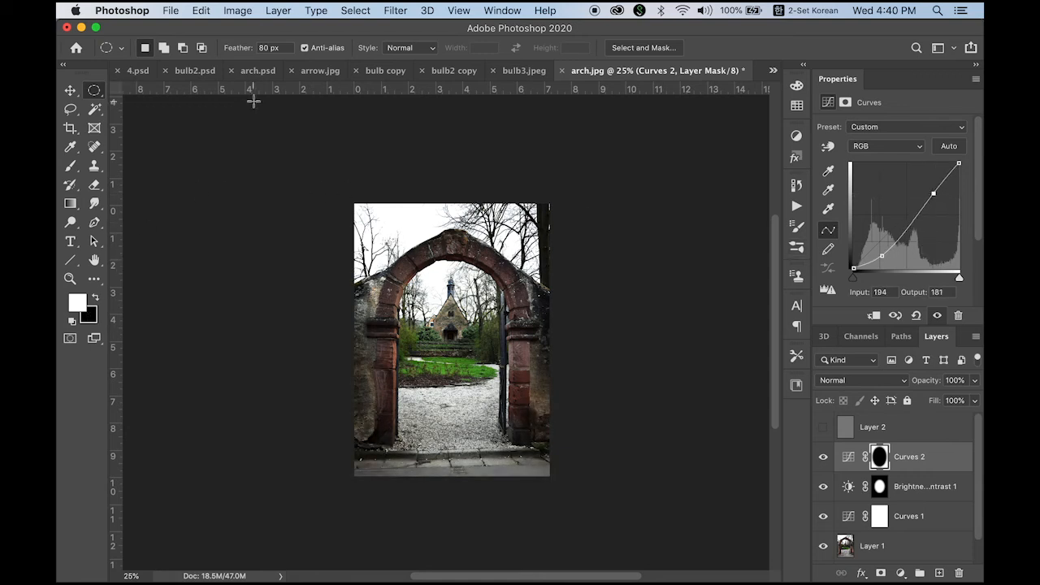
# Step: Hide the rulers and toggle the adjustment layers off and back on one by one to compare
pyautogui.hotkey('ctrl', 'r')
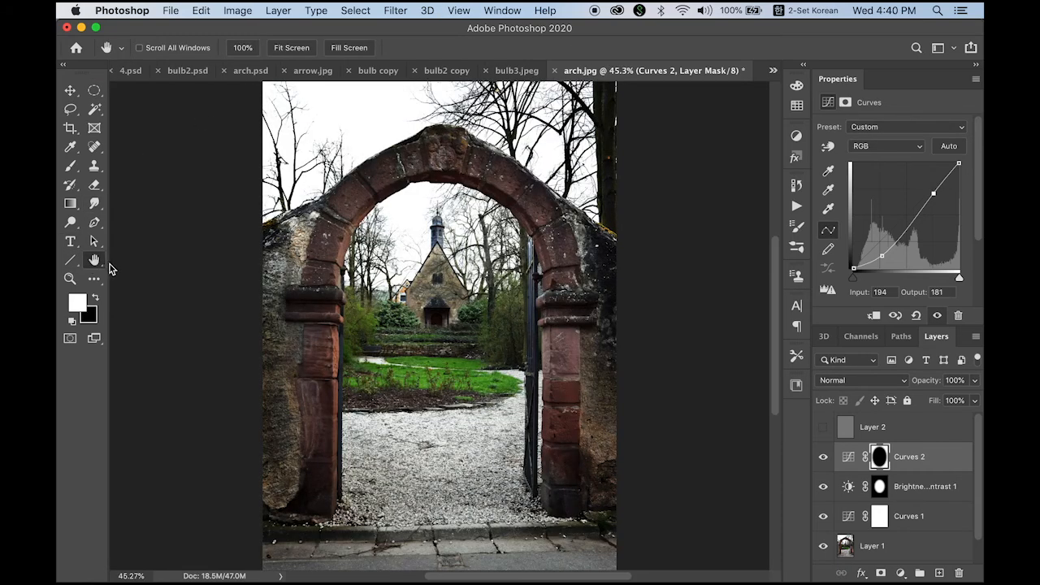
pyautogui.click(70, 90)
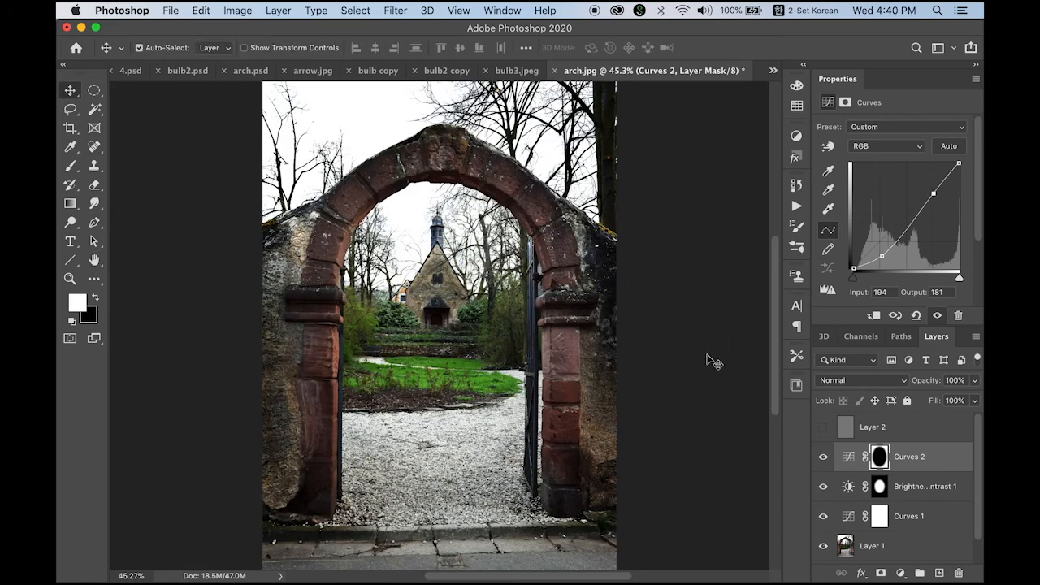
pyautogui.moveTo(822, 460); pyautogui.dragTo(823, 548)
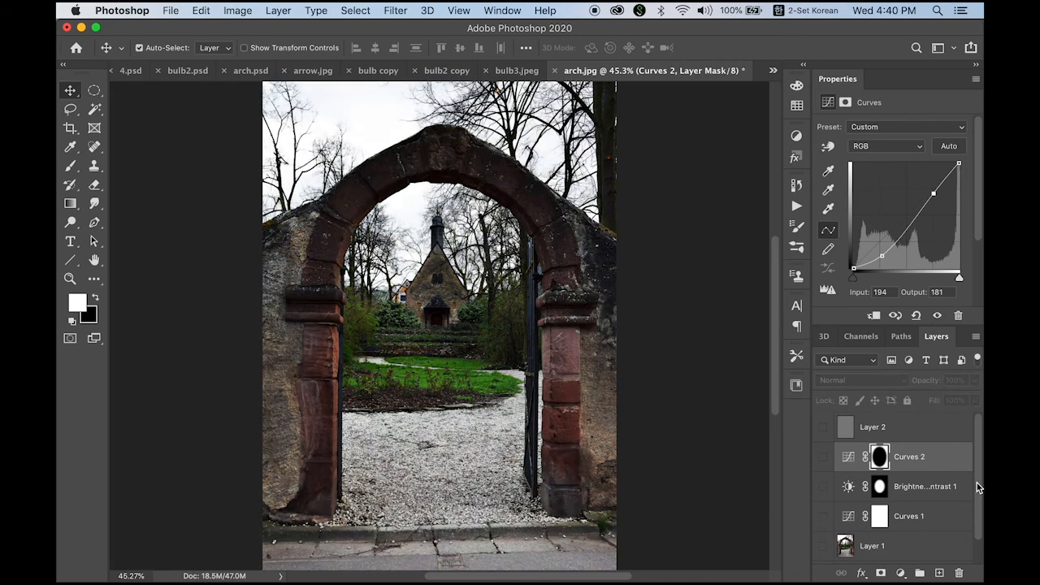
pyautogui.moveTo(977, 482)
pyautogui.mouseDown()
pyautogui.moveTo(975, 516)
pyautogui.moveTo(979, 476)
pyautogui.mouseUp()
pyautogui.click(823, 547)
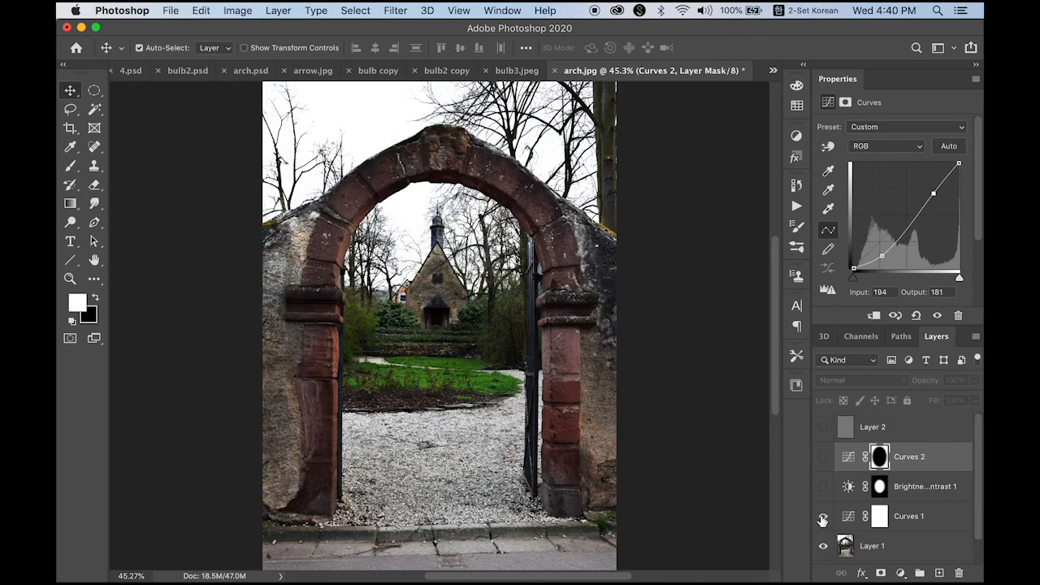
pyautogui.click(823, 487)
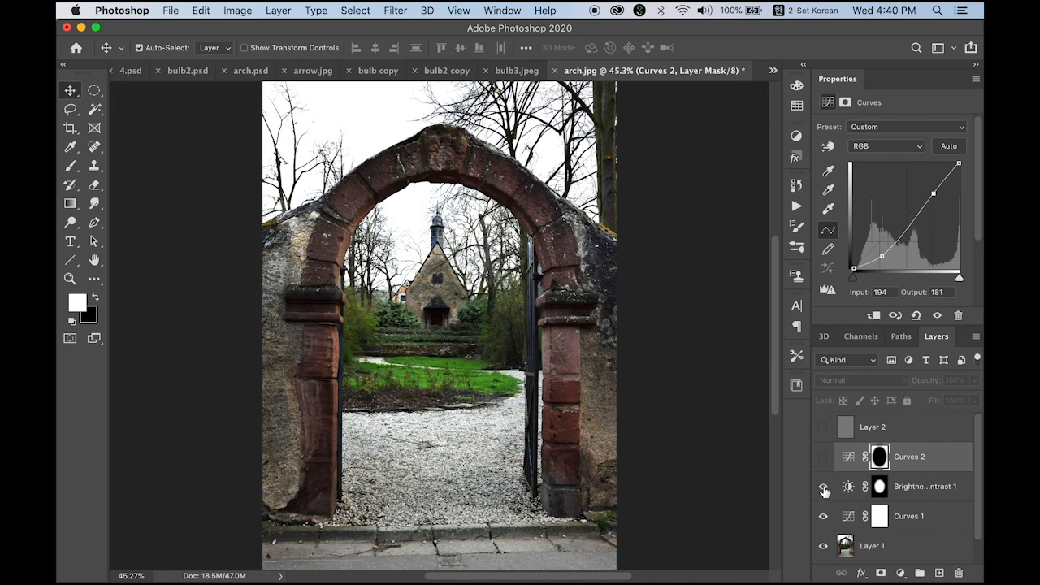
pyautogui.click(824, 458)
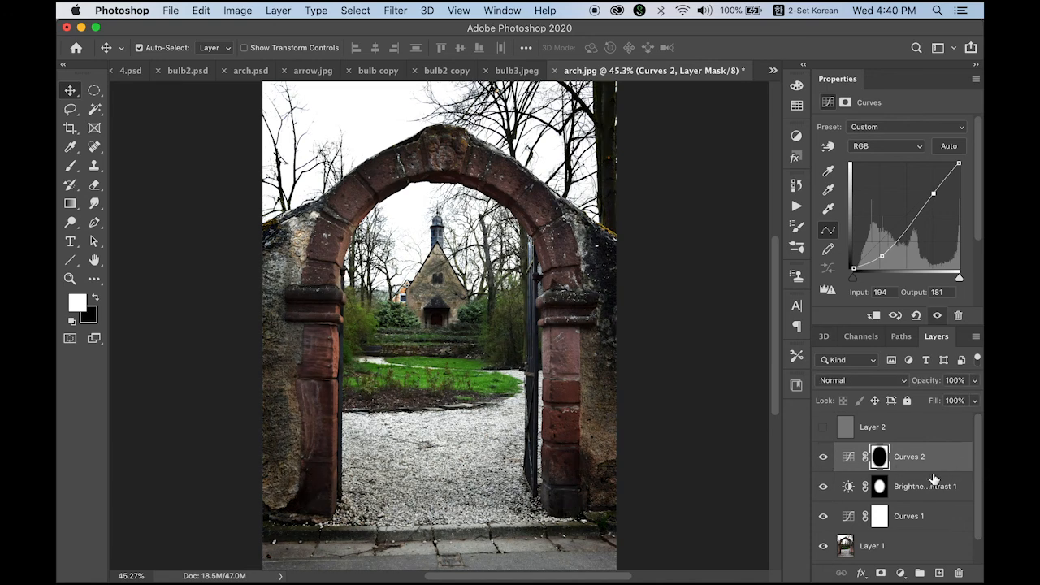
pyautogui.moveTo(977, 474); pyautogui.dragTo(979, 514)
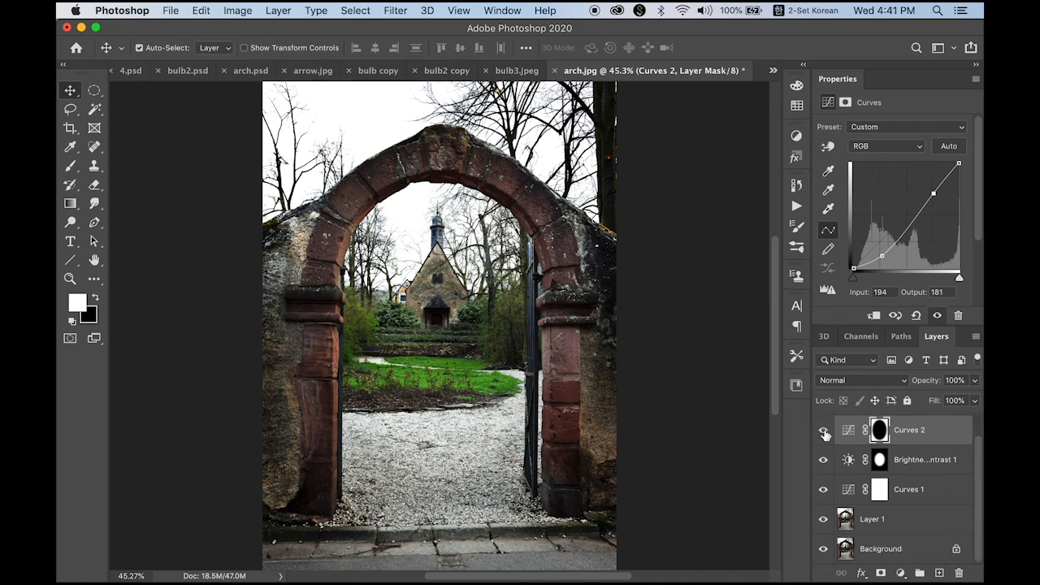
pyautogui.moveTo(823, 430)
pyautogui.mouseDown()
pyautogui.moveTo(818, 520)
pyautogui.moveTo(824, 430)
pyautogui.mouseUp()
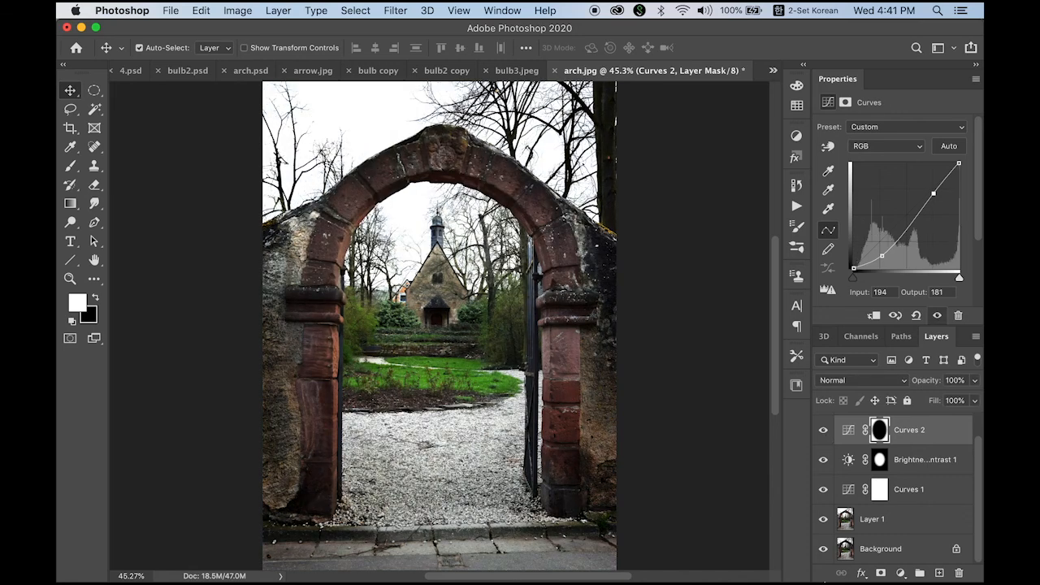